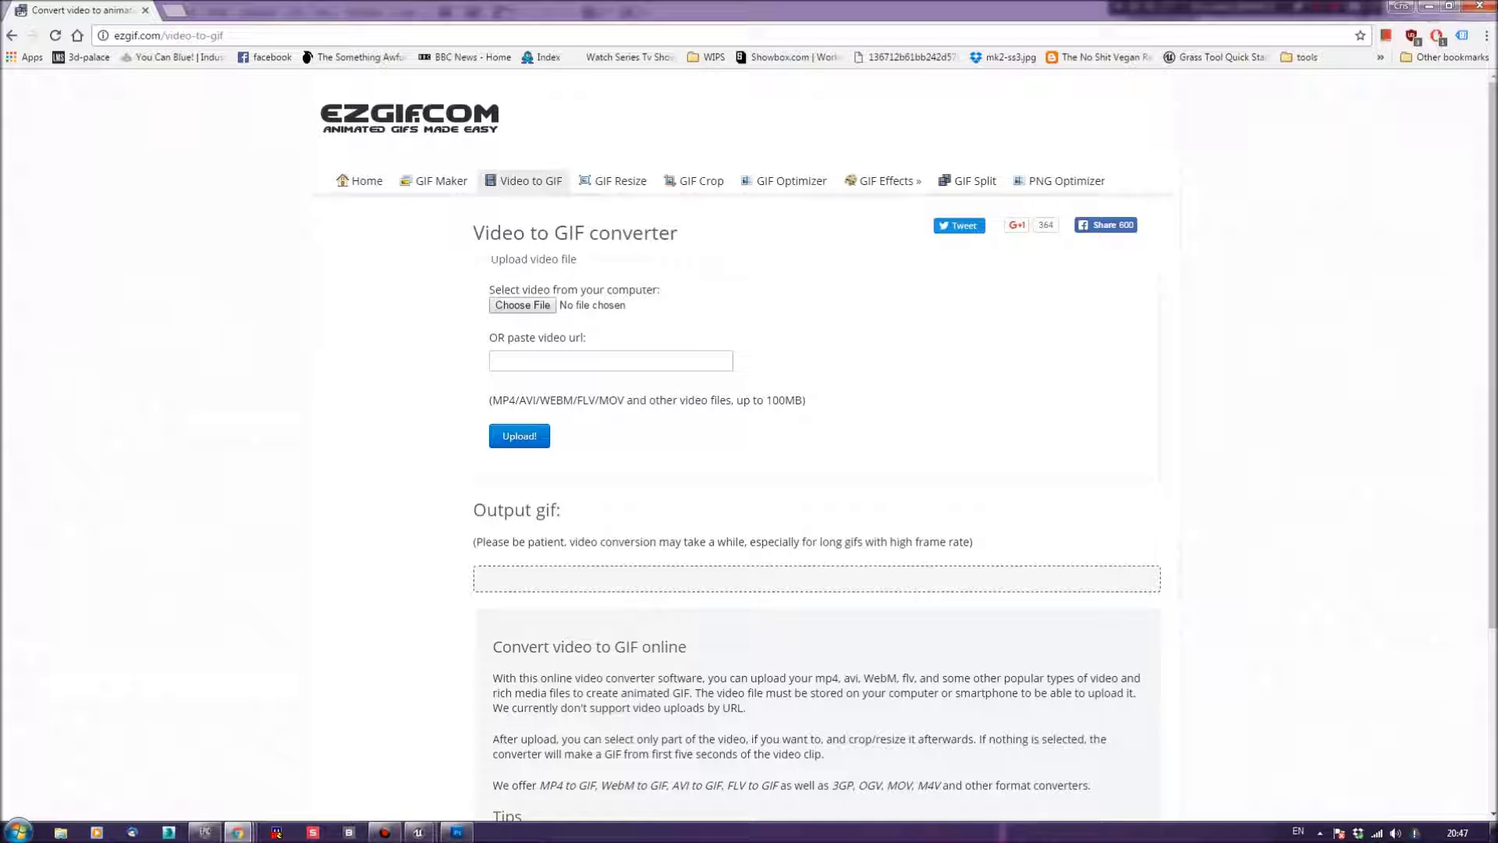
- Upload the video file "raw zombie footage" from the Bandicam folder to the video-to-GIF converter
{"action": "left_click", "coordinate": [547, 305]}
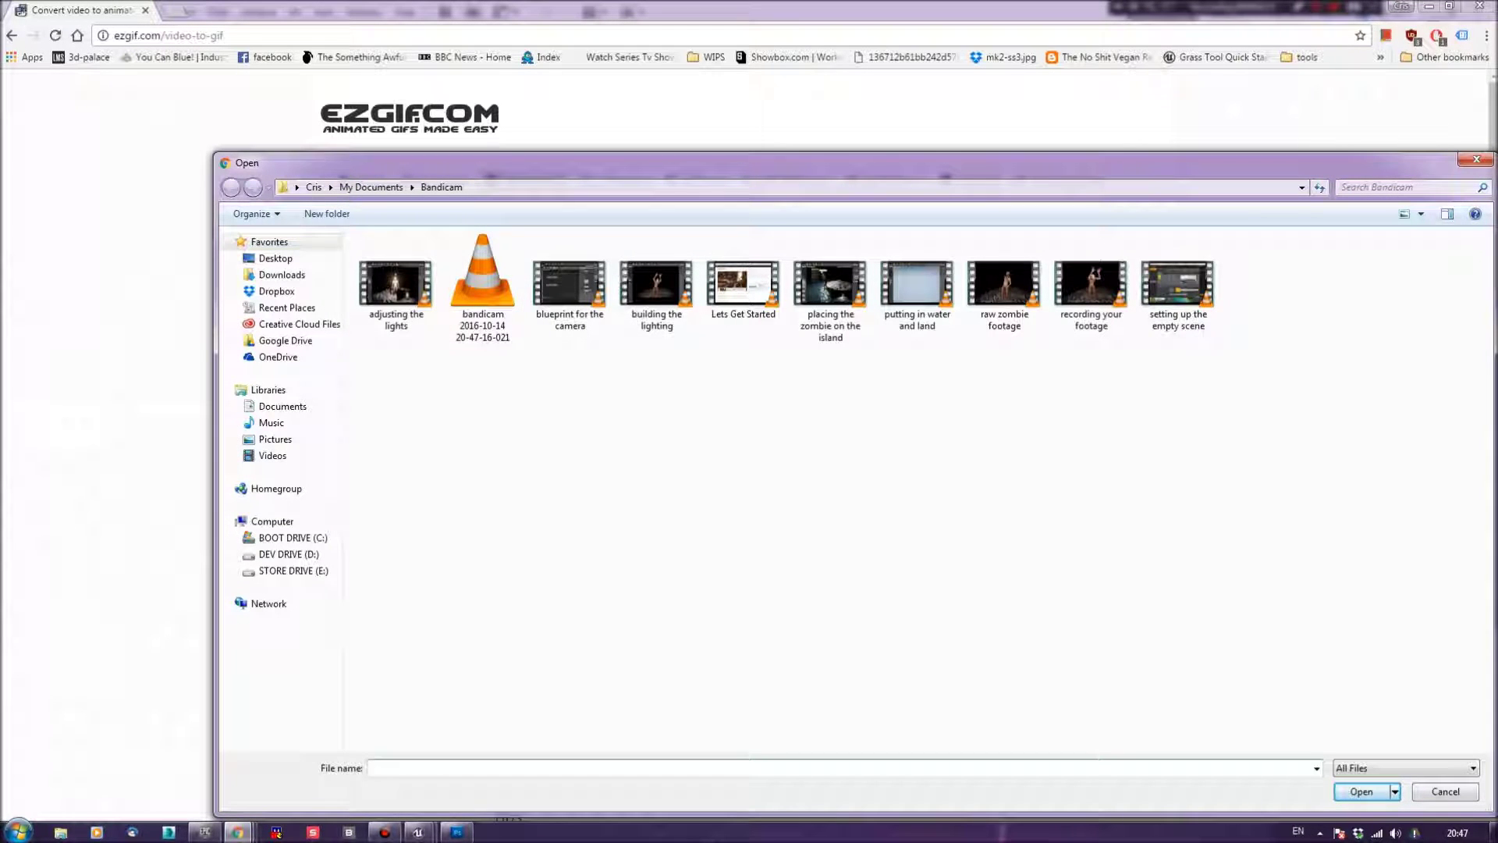
{"action": "left_click", "coordinate": [1004, 289]}
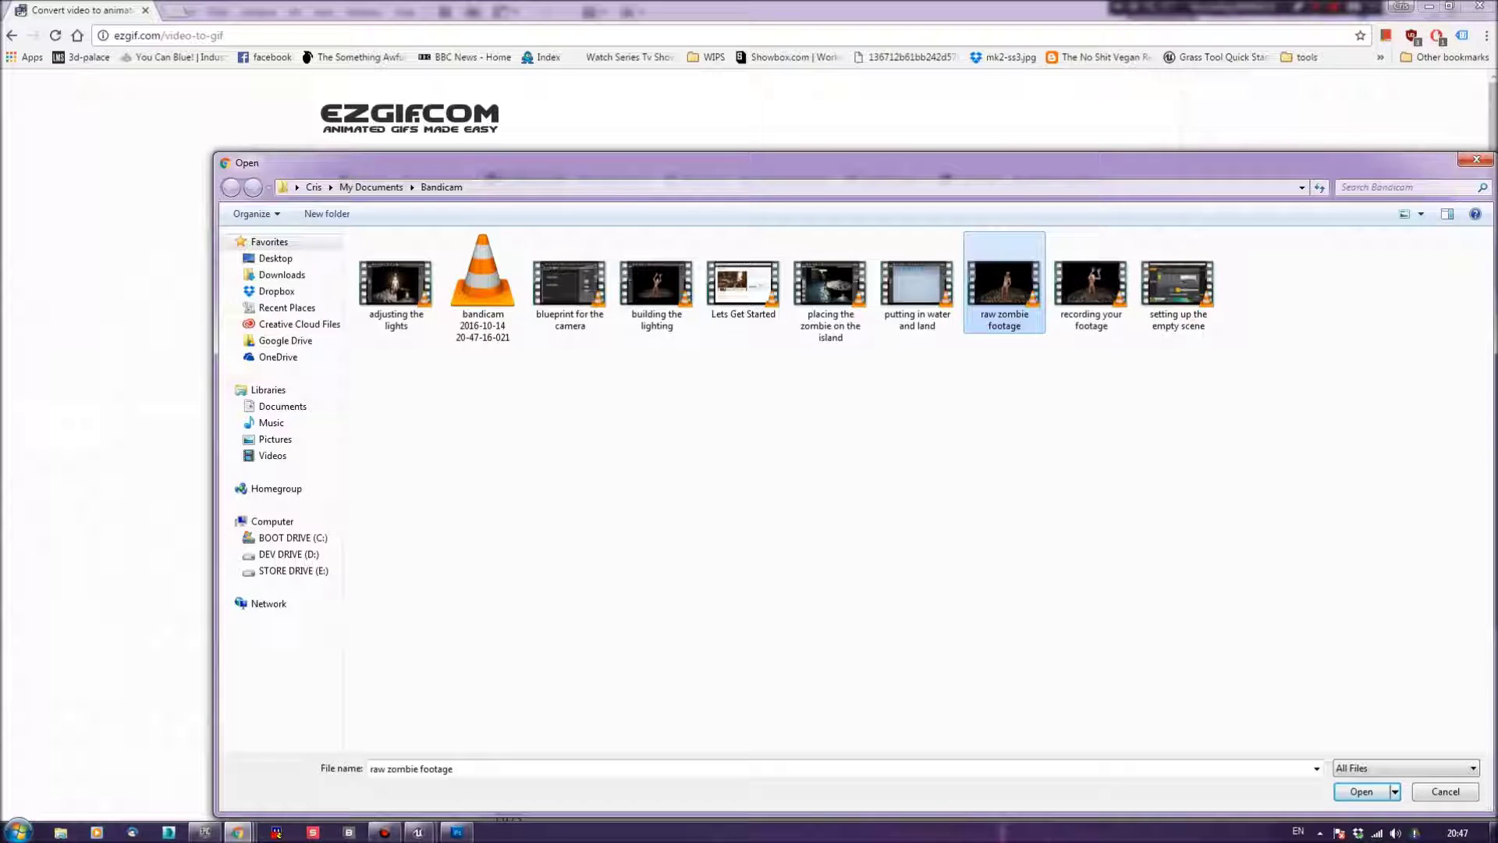
{"action": "key", "text": "Return"}
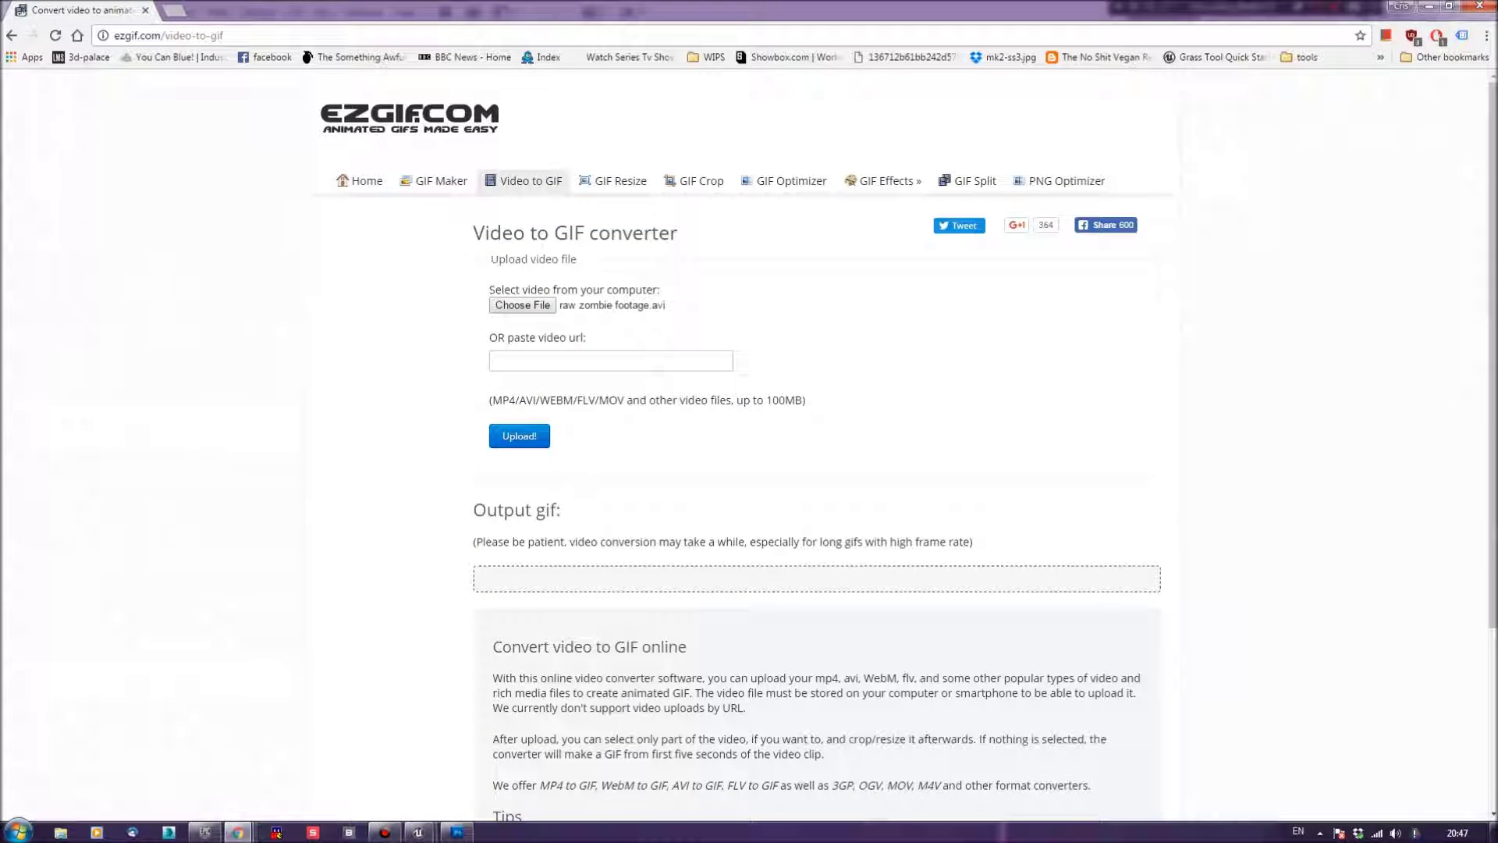
{"action": "left_click", "coordinate": [519, 436]}
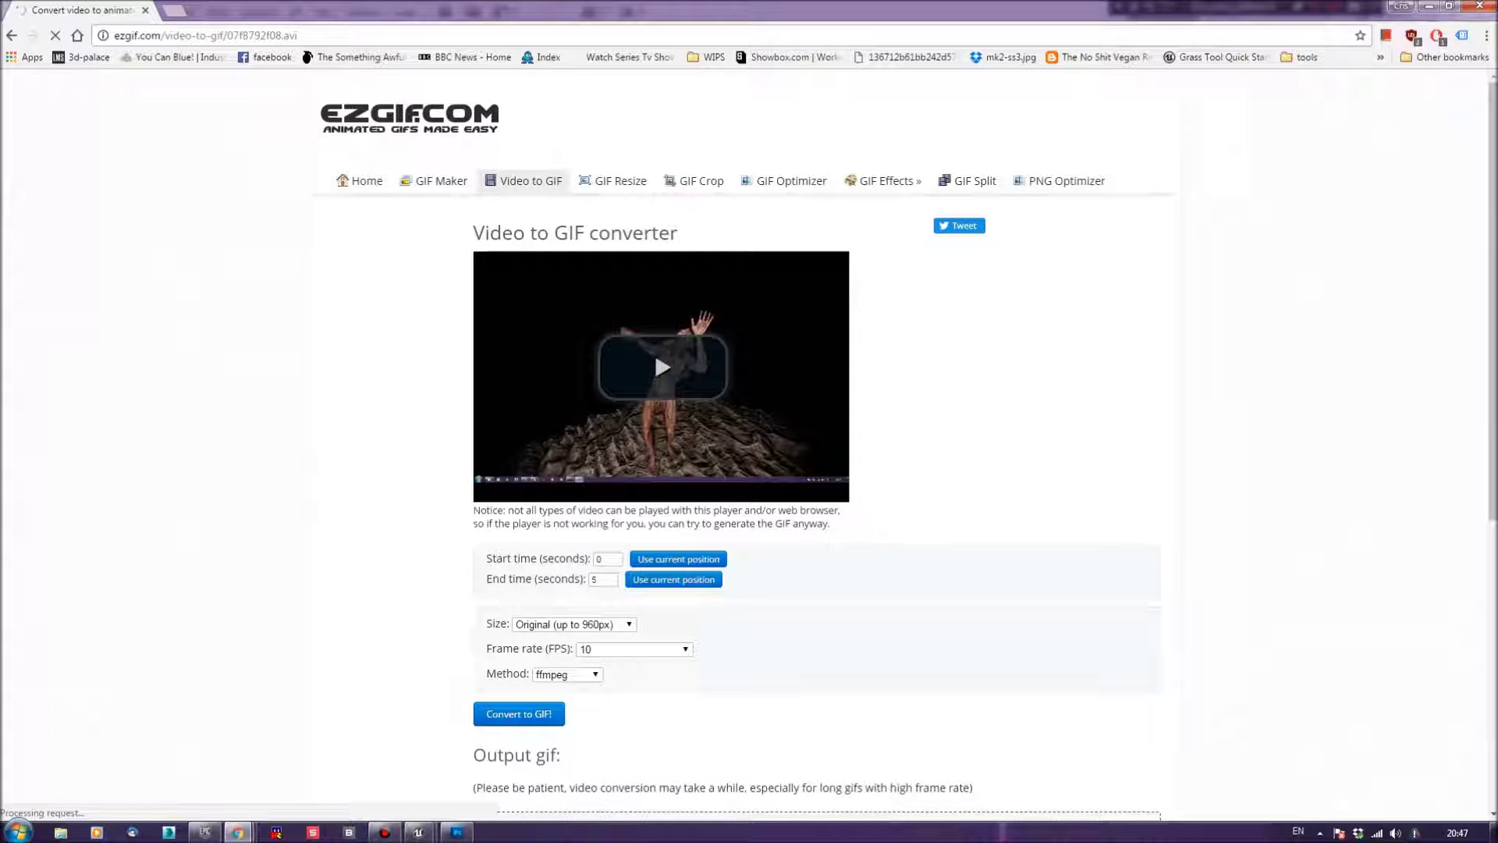
- Set the clip's end time to 10 seconds and convert the video to a GIF
{"action": "scroll", "coordinate": [749, 444], "scroll_direction": "down", "scroll_amount": 1}
{"action": "scroll", "coordinate": [654, 349], "scroll_direction": "down", "scroll_amount": 6}
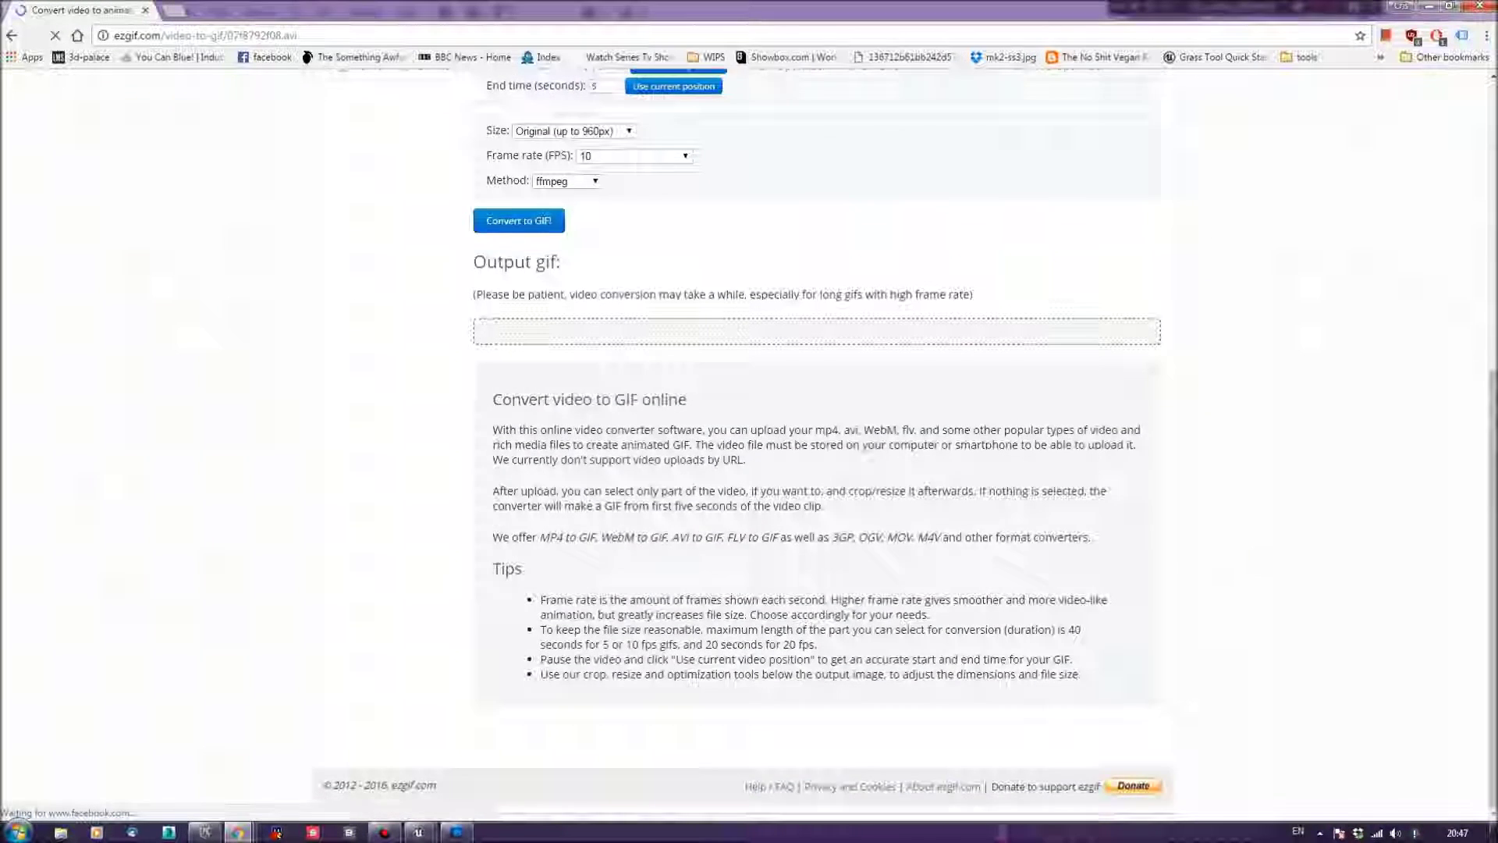
{"action": "scroll", "coordinate": [654, 349], "scroll_direction": "up", "scroll_amount": 7}
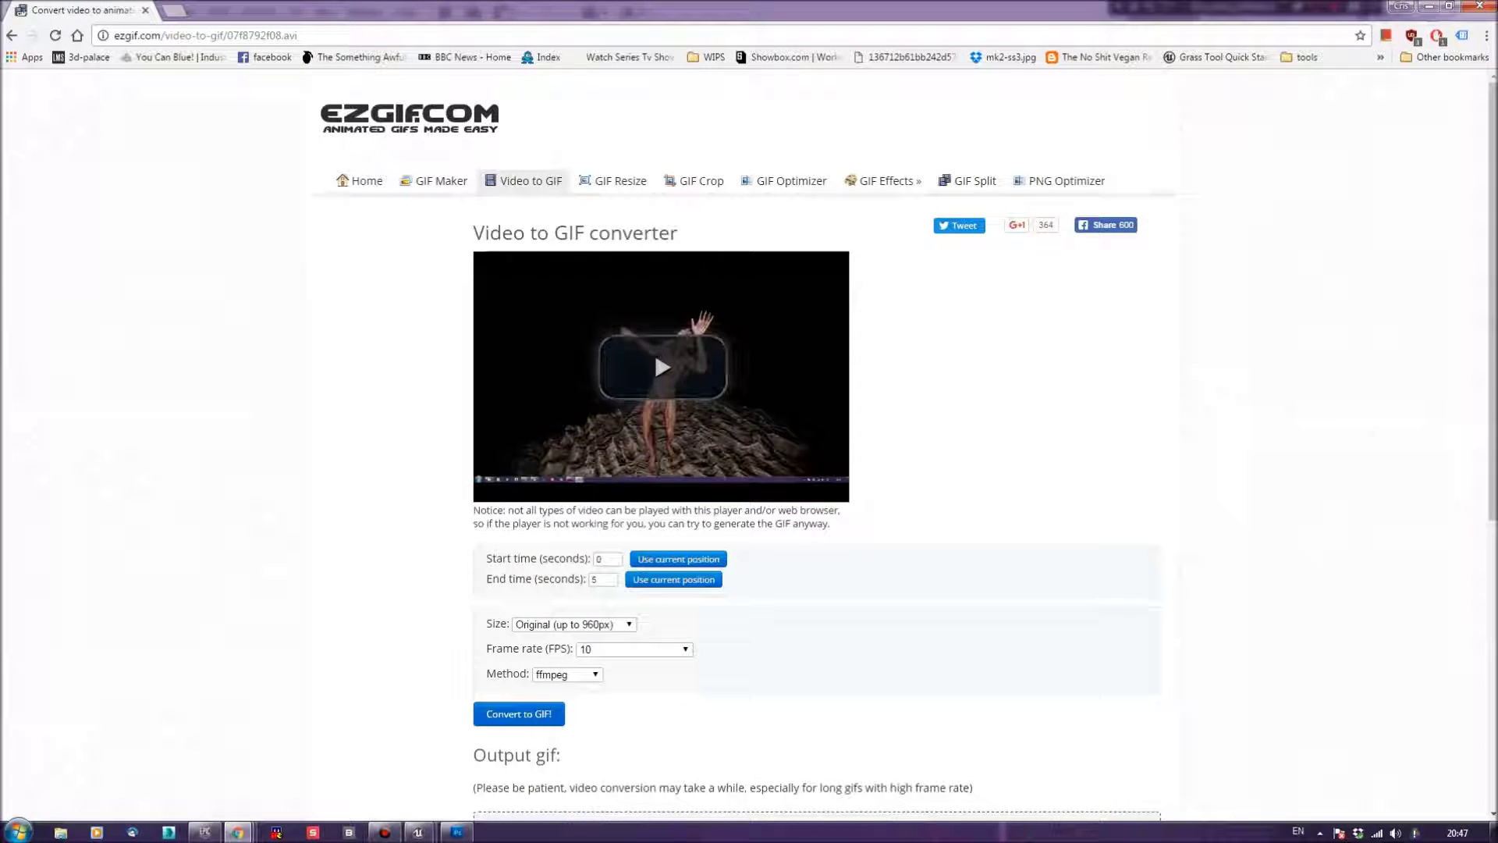
{"action": "left_click", "coordinate": [593, 579]}
{"action": "double_click", "coordinate": [593, 579]}
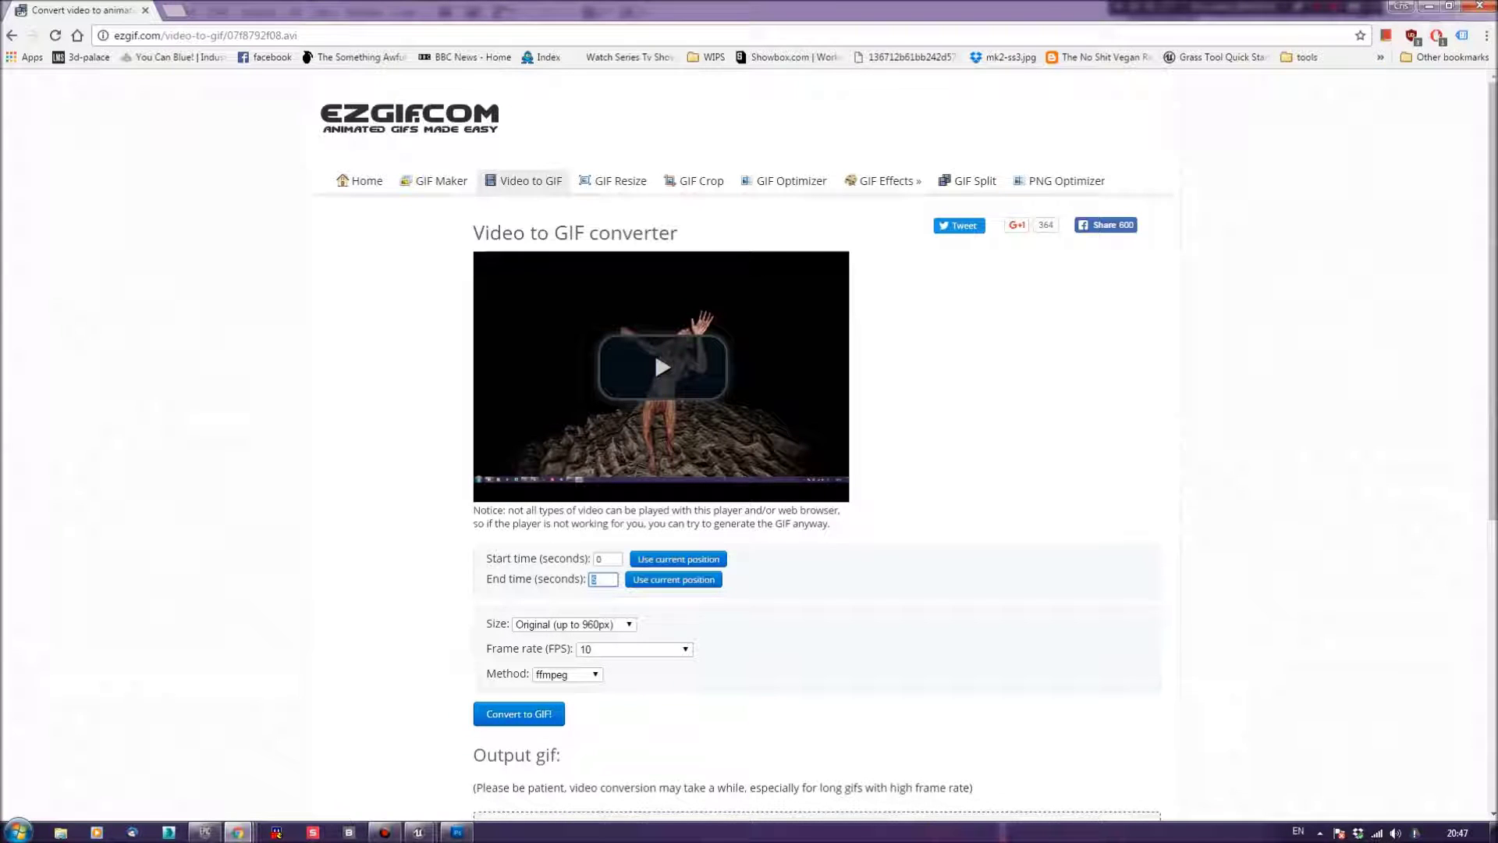
{"action": "type", "text": "10"}
{"action": "left_click", "coordinate": [519, 713]}
{"action": "scroll", "coordinate": [749, 453], "scroll_direction": "down", "scroll_amount": 7}
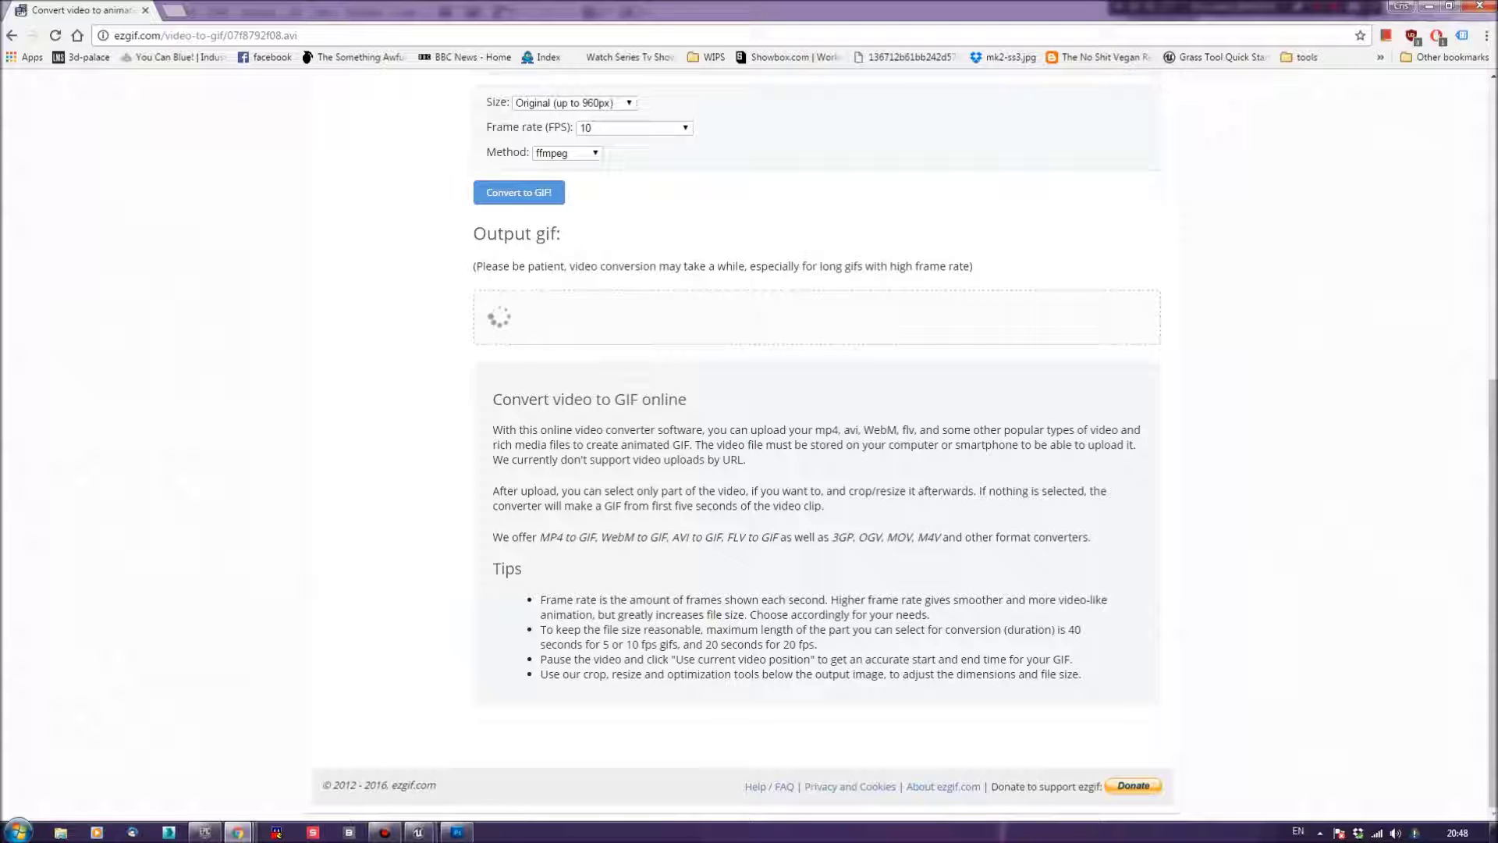
- Check the file size and length of "raw zombie footage" in the Bandicam folder for comparison with the output GIF
{"action": "scroll", "coordinate": [749, 437], "scroll_direction": "up", "scroll_amount": 1}
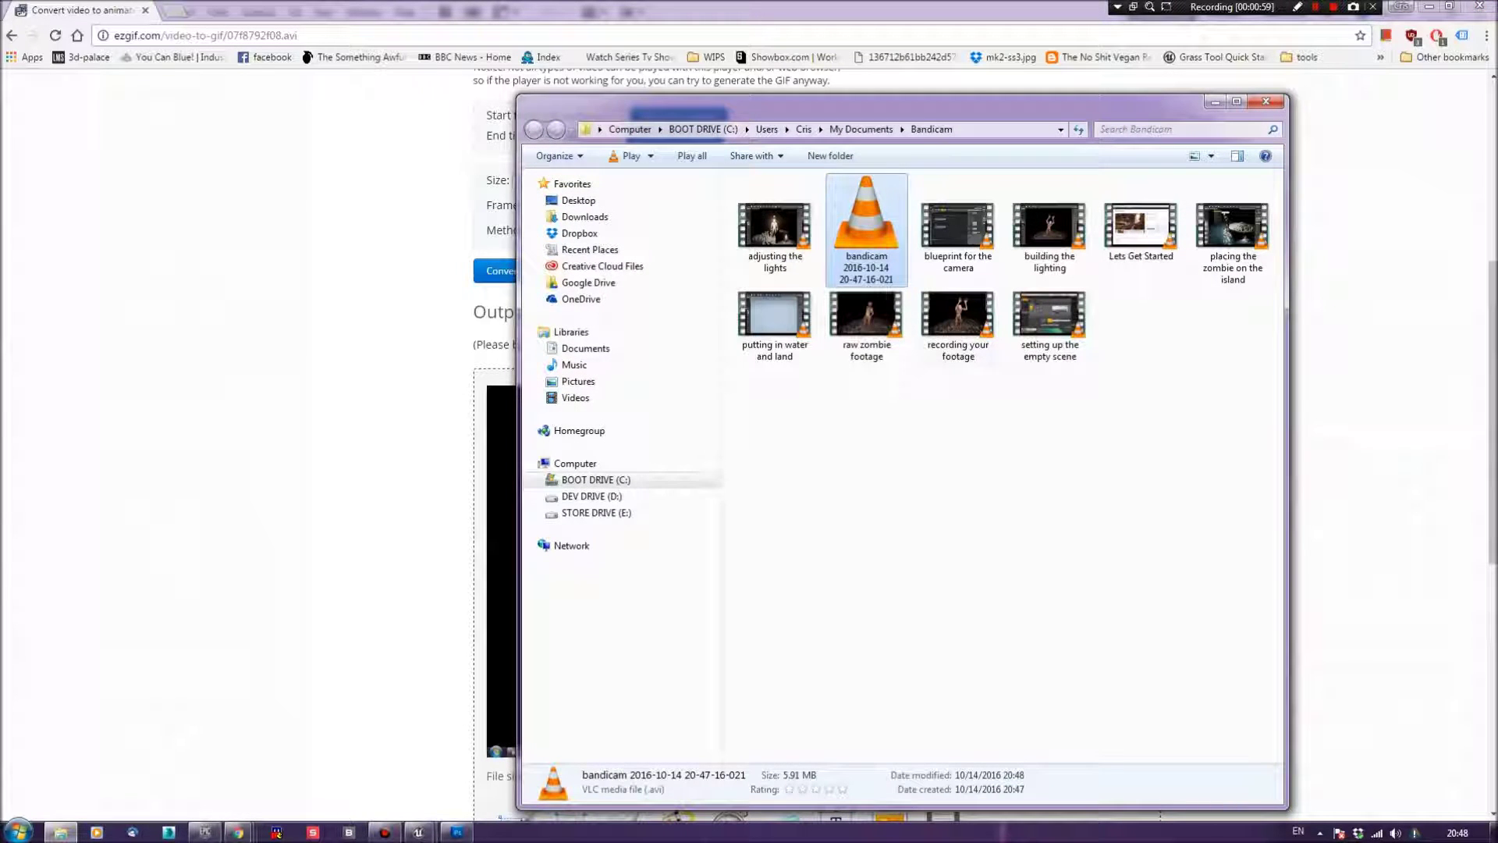
{"action": "left_click", "coordinate": [866, 324]}
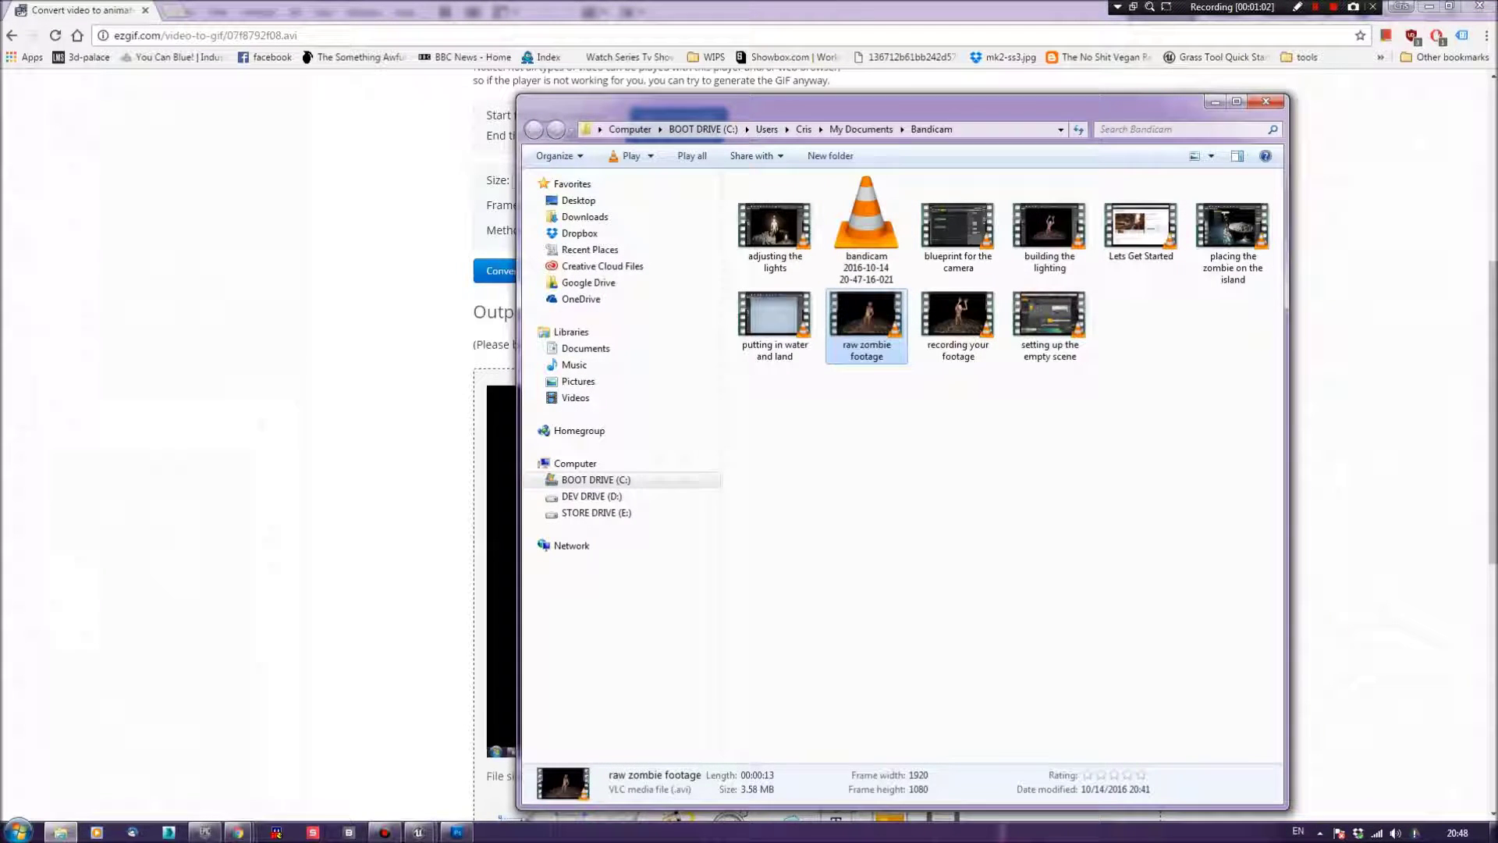
{"action": "left_click", "coordinate": [1214, 102]}
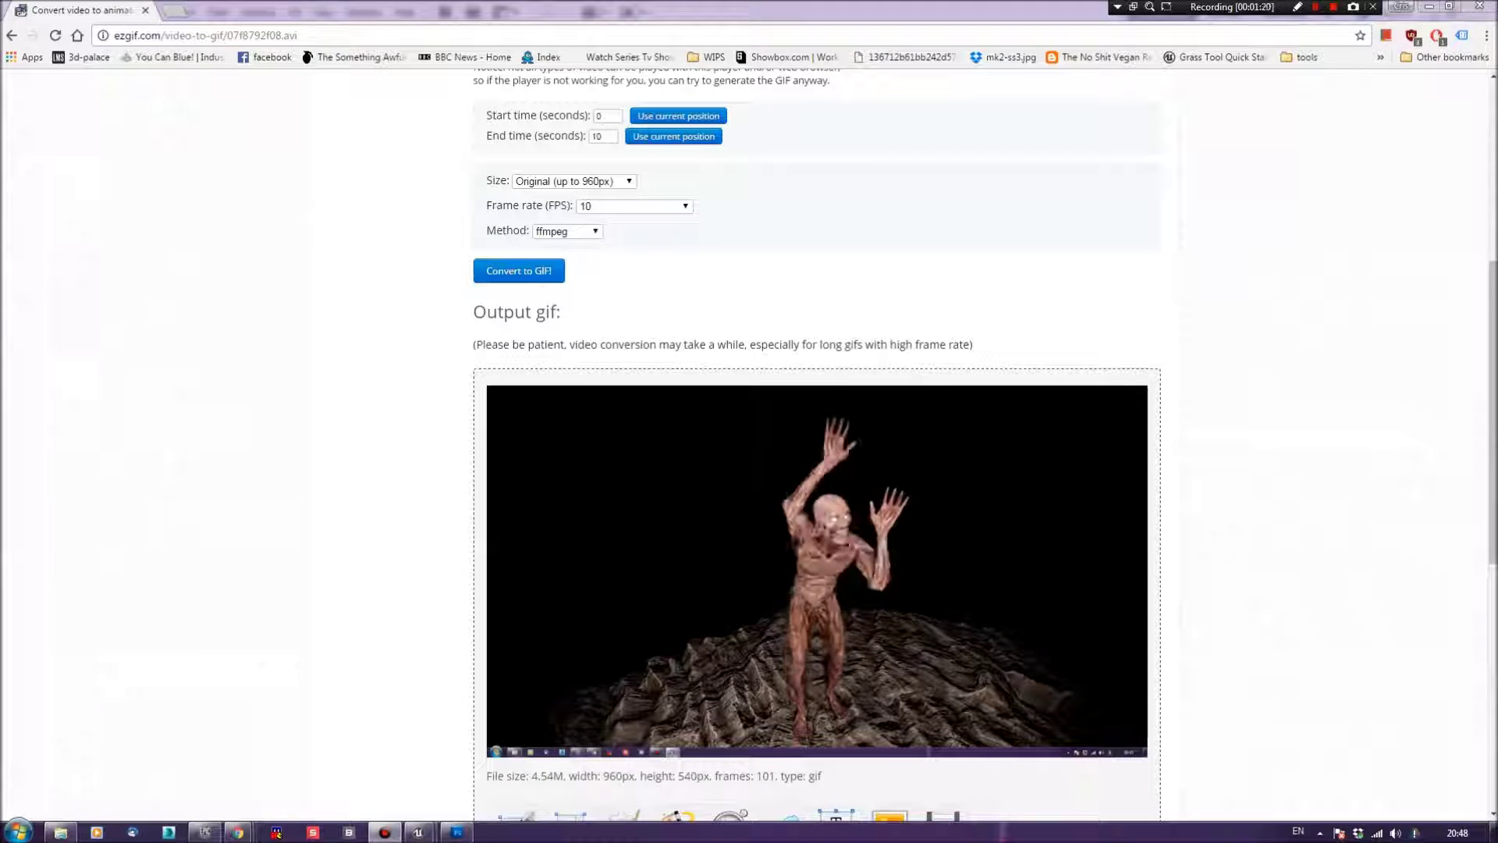
- Open the output GIF for cropping and fit the crop area around the zombie, about 294 px wide and 519 px high
{"action": "scroll", "coordinate": [815, 445], "scroll_direction": "down", "scroll_amount": 3}
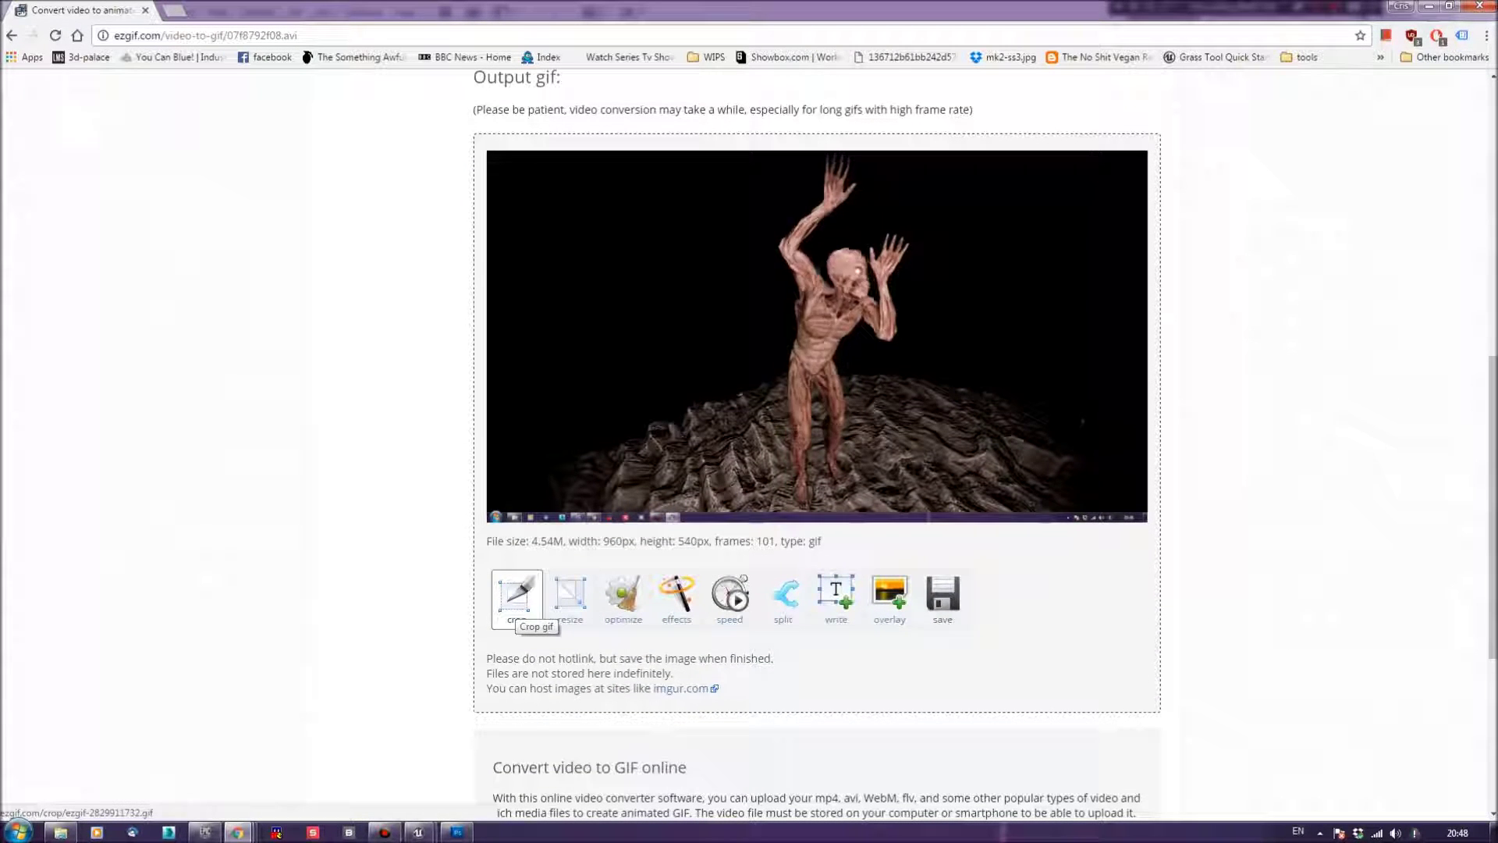
{"action": "left_click", "coordinate": [517, 612]}
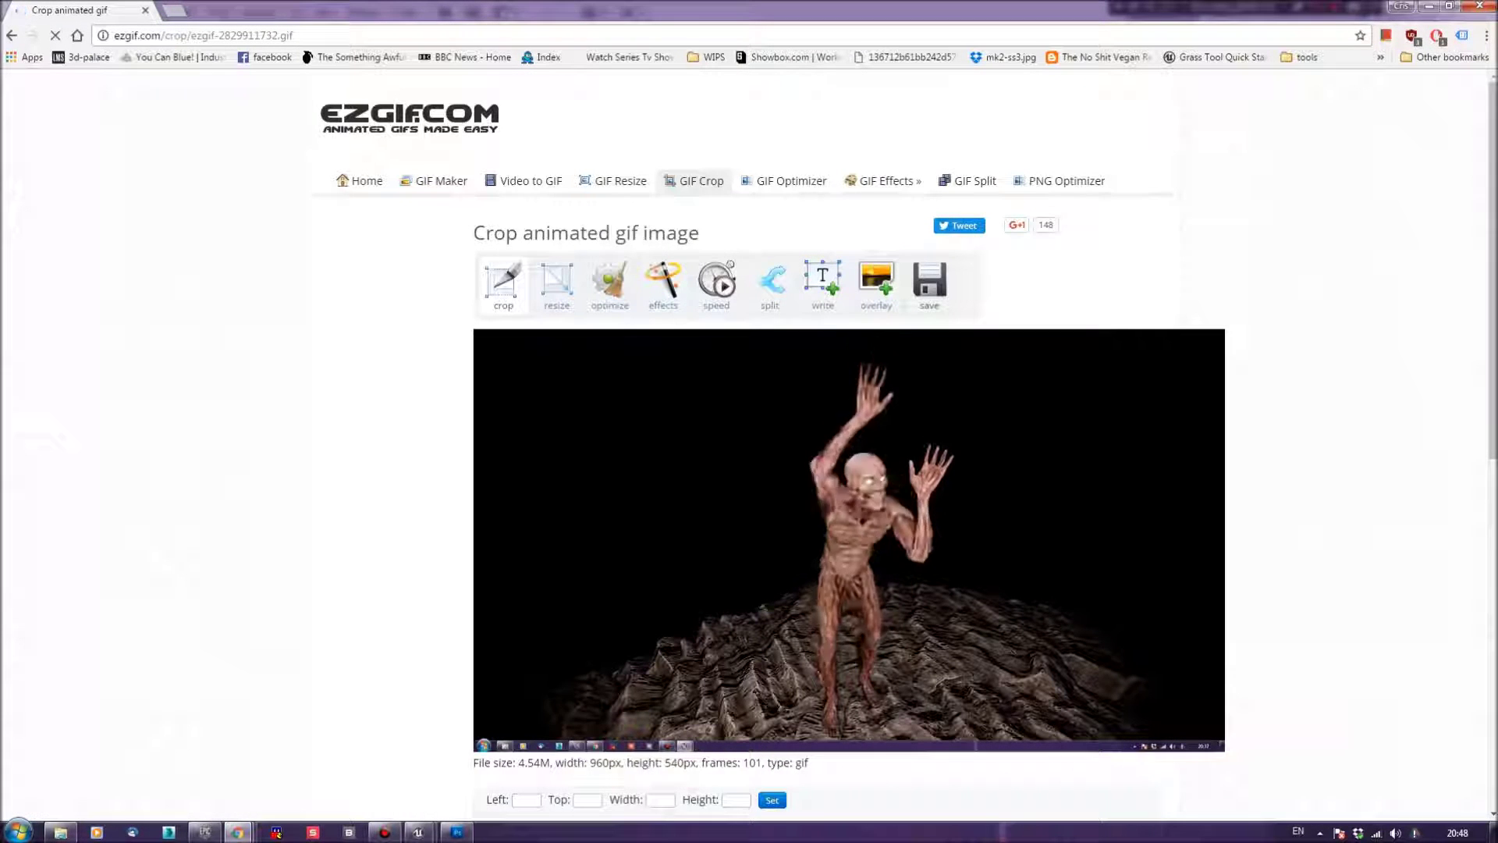
{"action": "scroll", "coordinate": [754, 83], "scroll_direction": "down", "scroll_amount": 3}
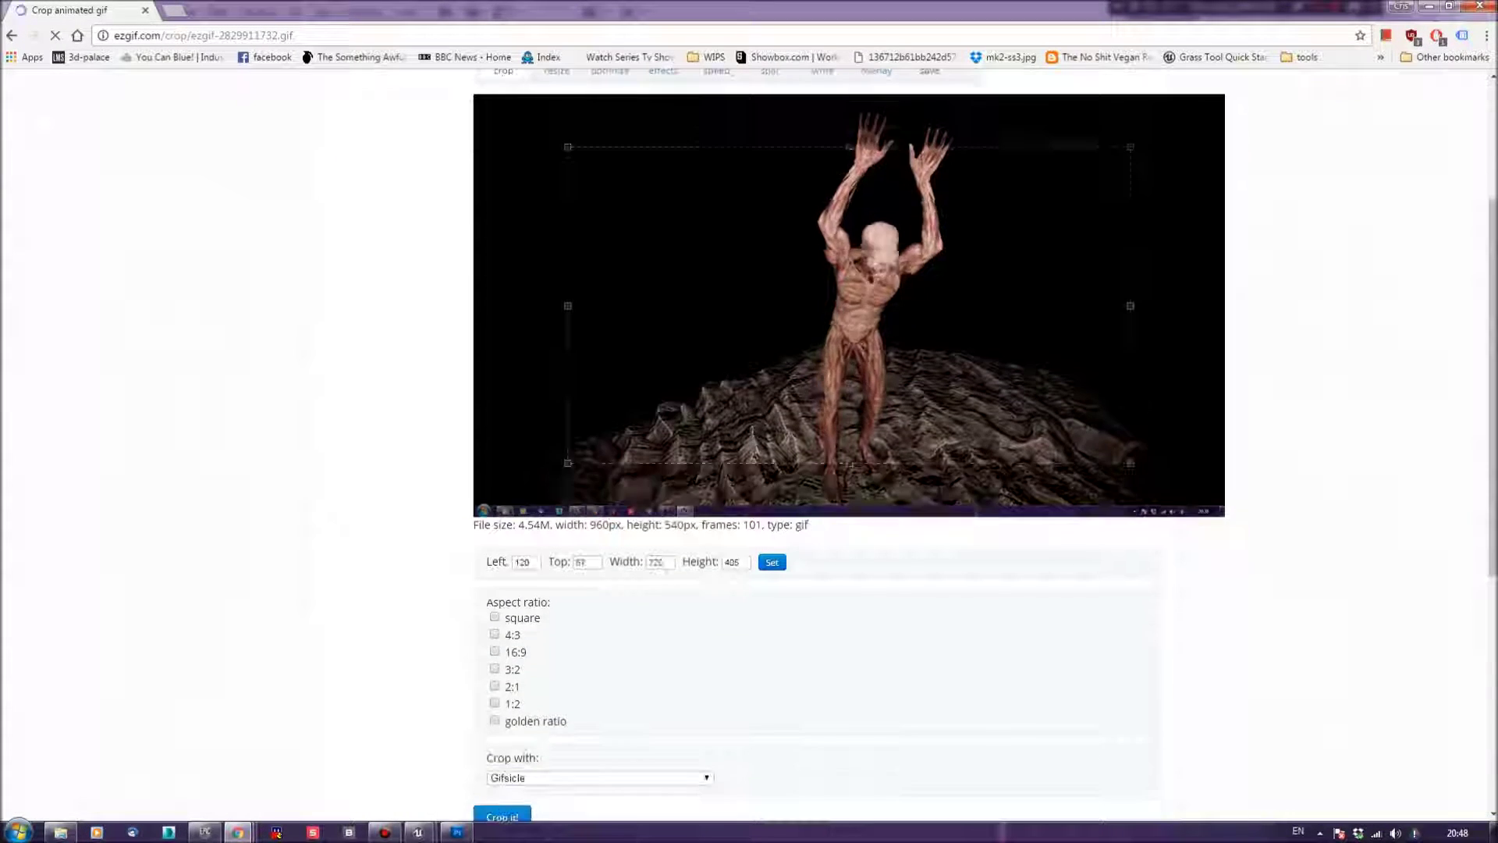
{"action": "left_click_drag", "start_coordinate": [569, 335], "coordinate": [745, 305]}
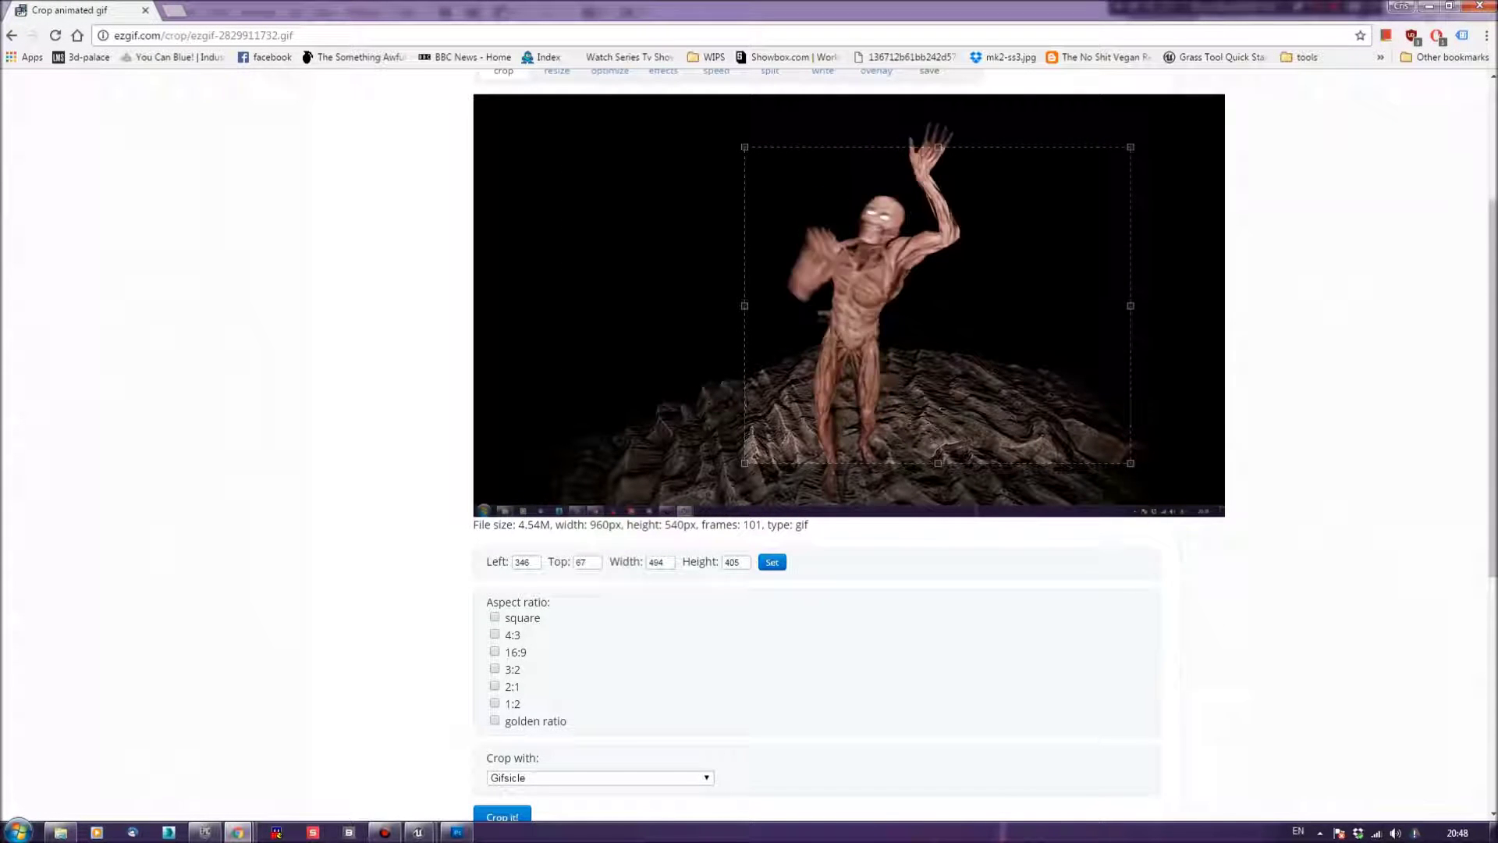
{"action": "left_click_drag", "start_coordinate": [1130, 306], "coordinate": [975, 306]}
{"action": "scroll", "coordinate": [849, 344], "scroll_direction": "up", "scroll_amount": 1}
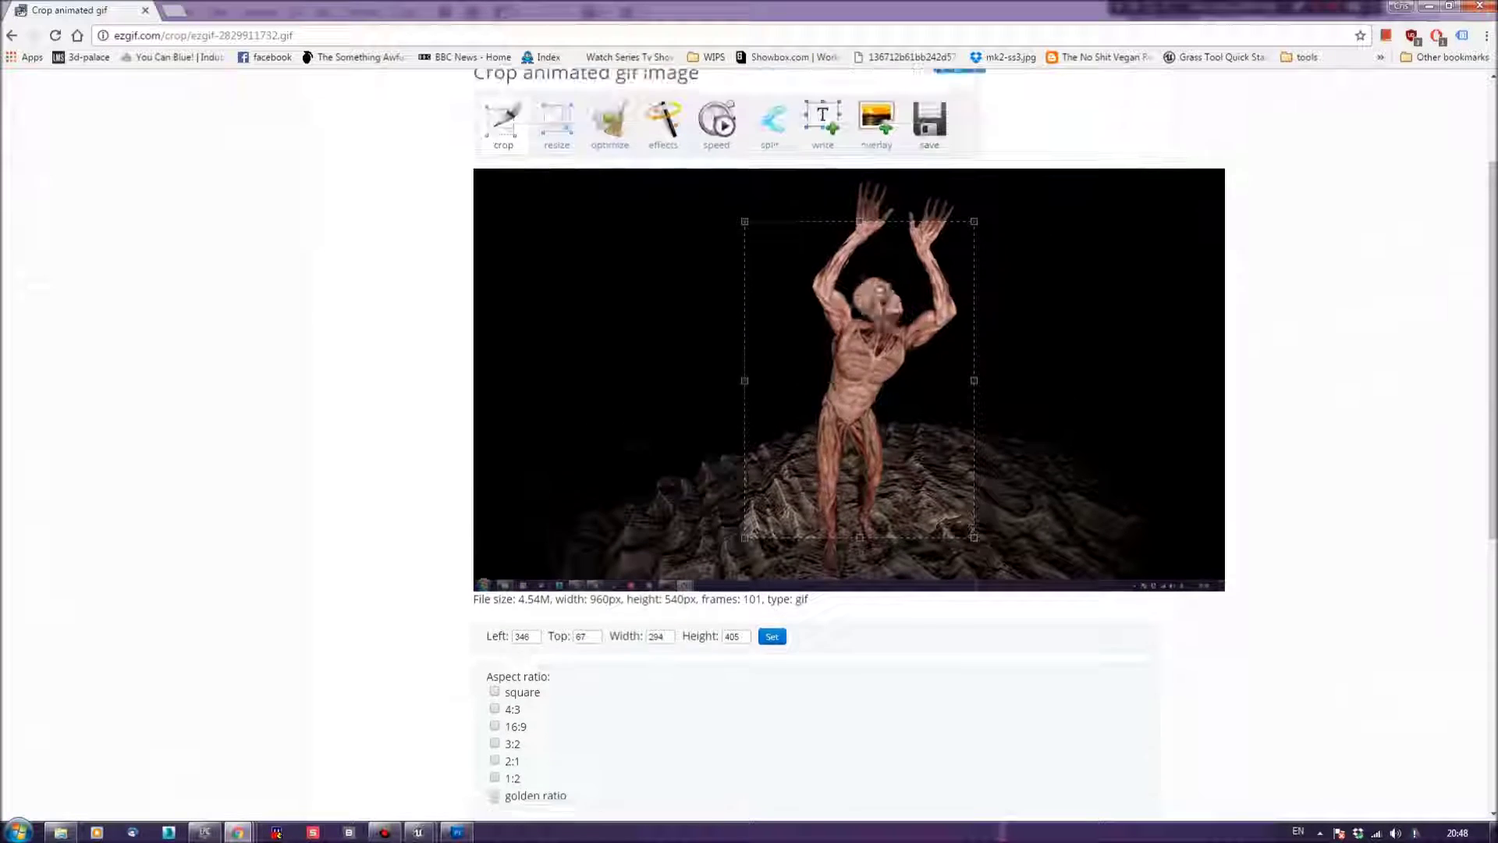
{"action": "left_click_drag", "start_coordinate": [859, 208], "coordinate": [859, 177]}
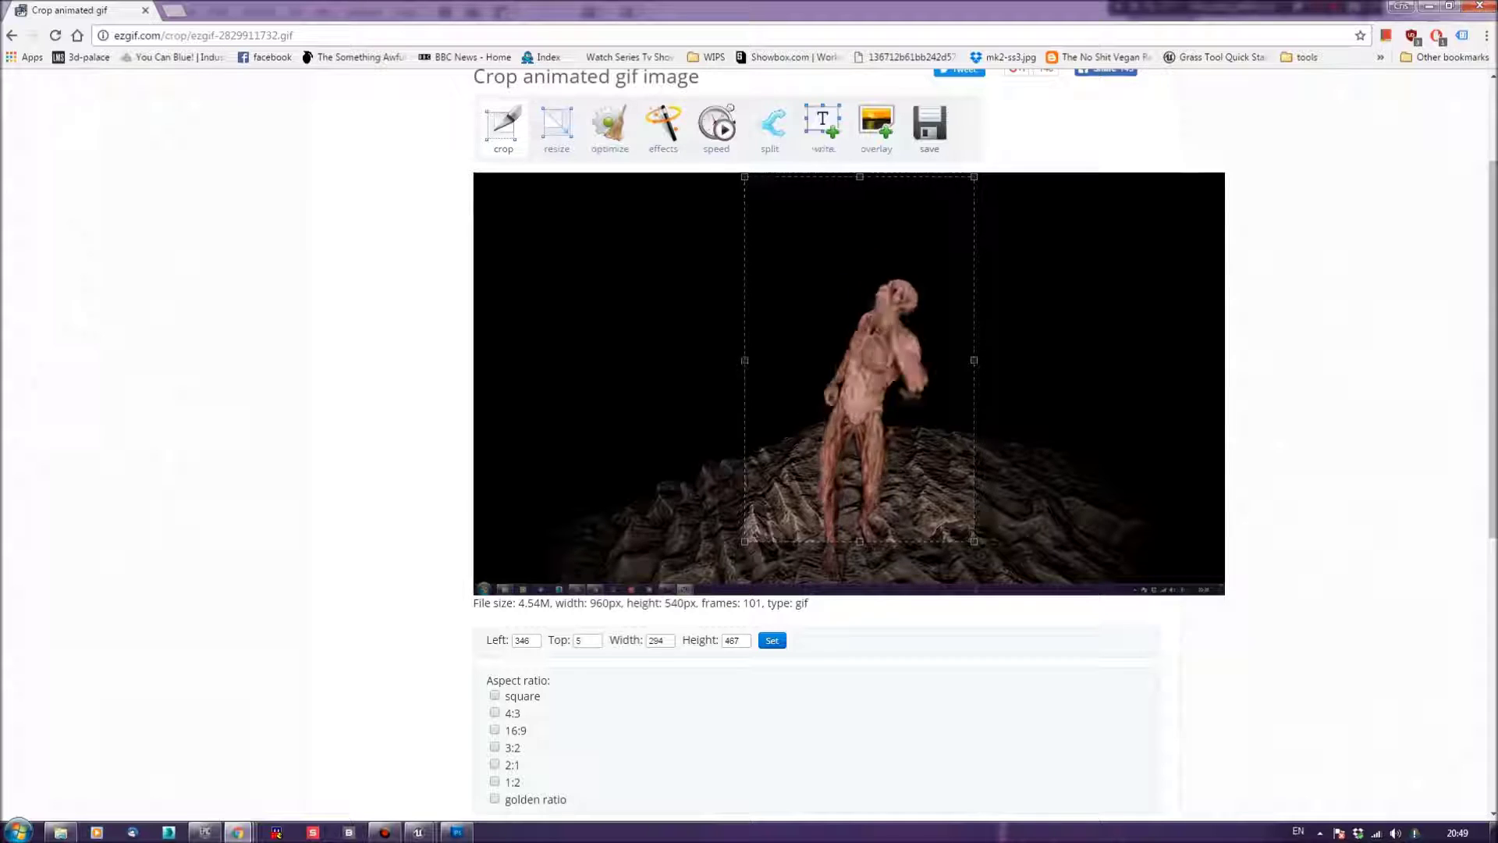
{"action": "left_click_drag", "start_coordinate": [859, 541], "coordinate": [859, 579]}
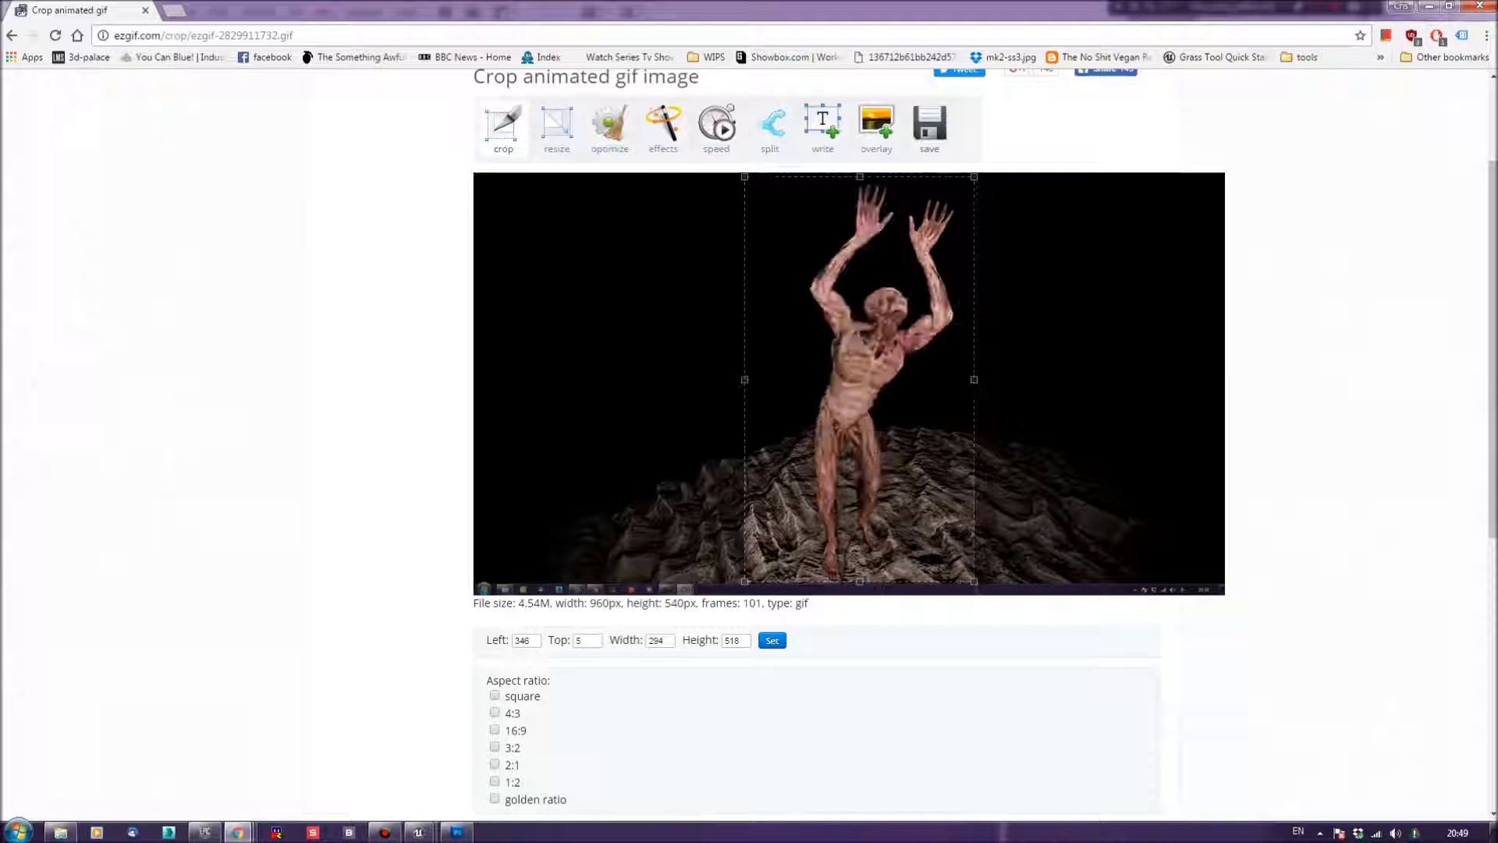
{"action": "left_click_drag", "start_coordinate": [859, 582], "coordinate": [859, 582]}
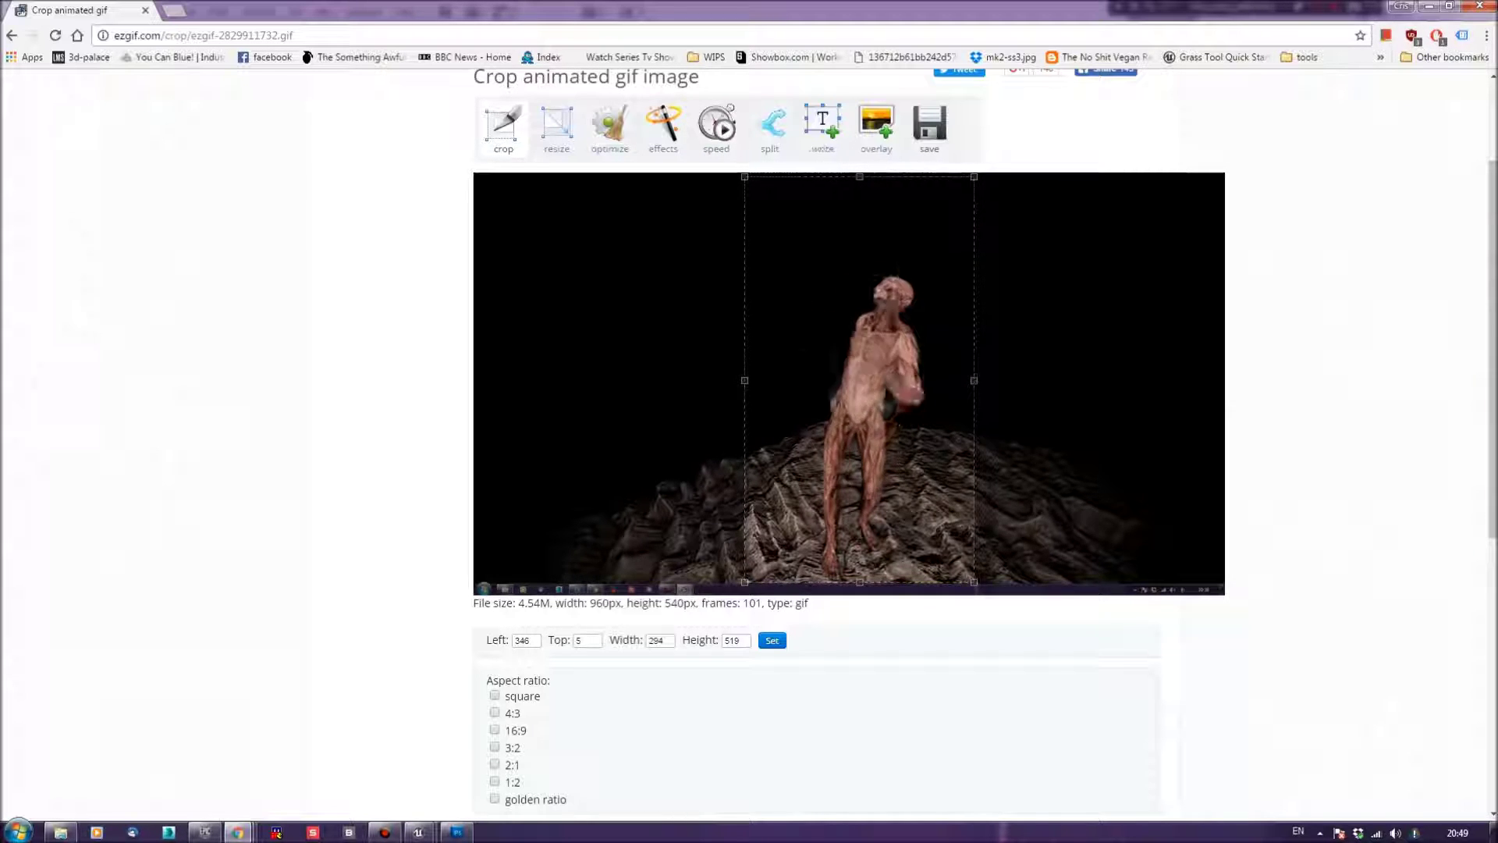
- Set the crop height to 480 and move the crop area down to about 348 px from the left and 36 px from the top
{"action": "double_click", "coordinate": [735, 640]}
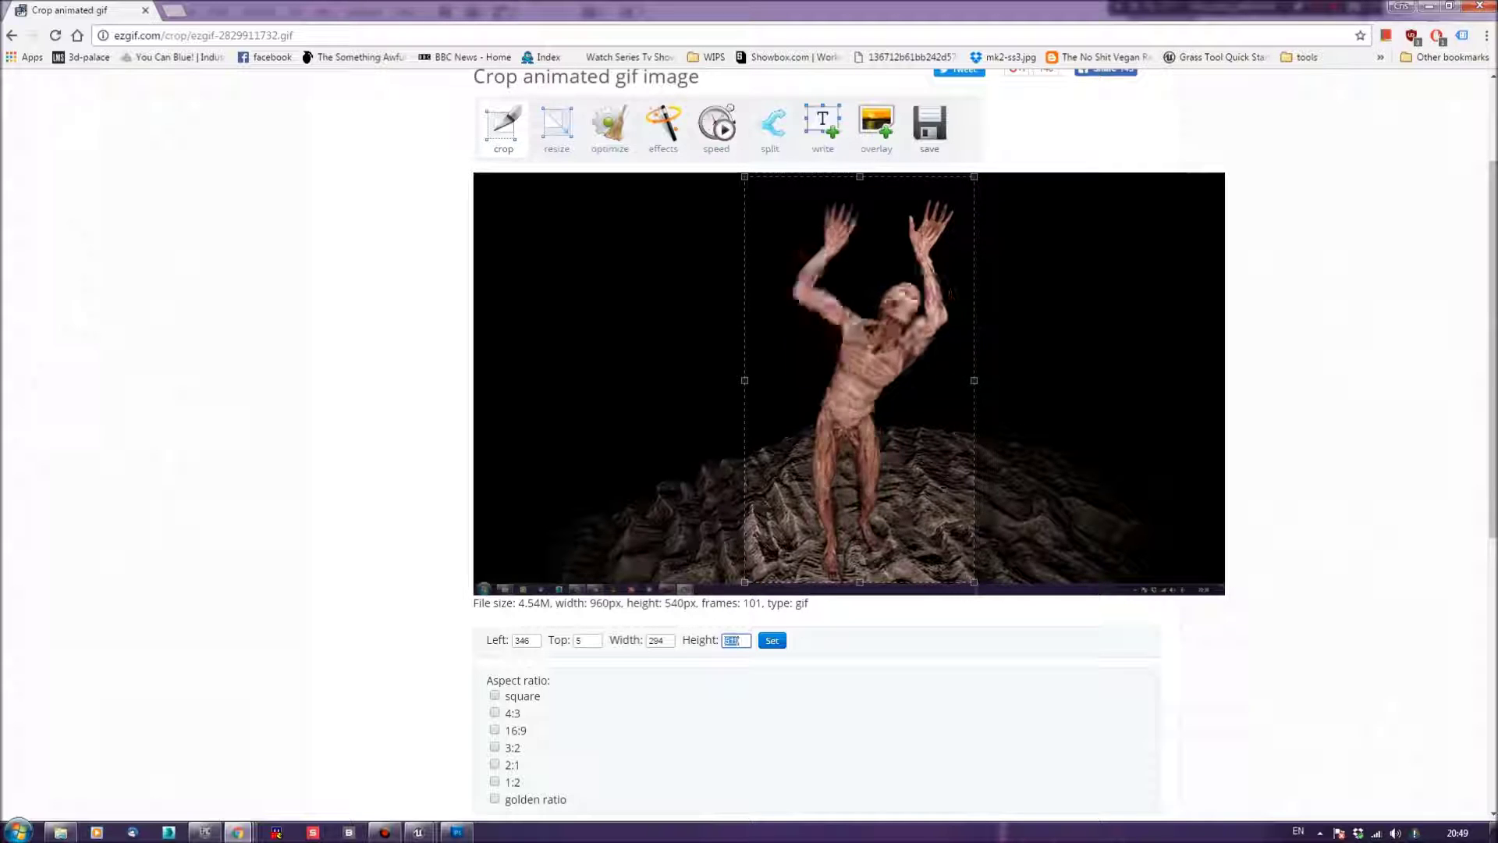
{"action": "type", "text": "480"}
{"action": "key", "text": "Tab"}
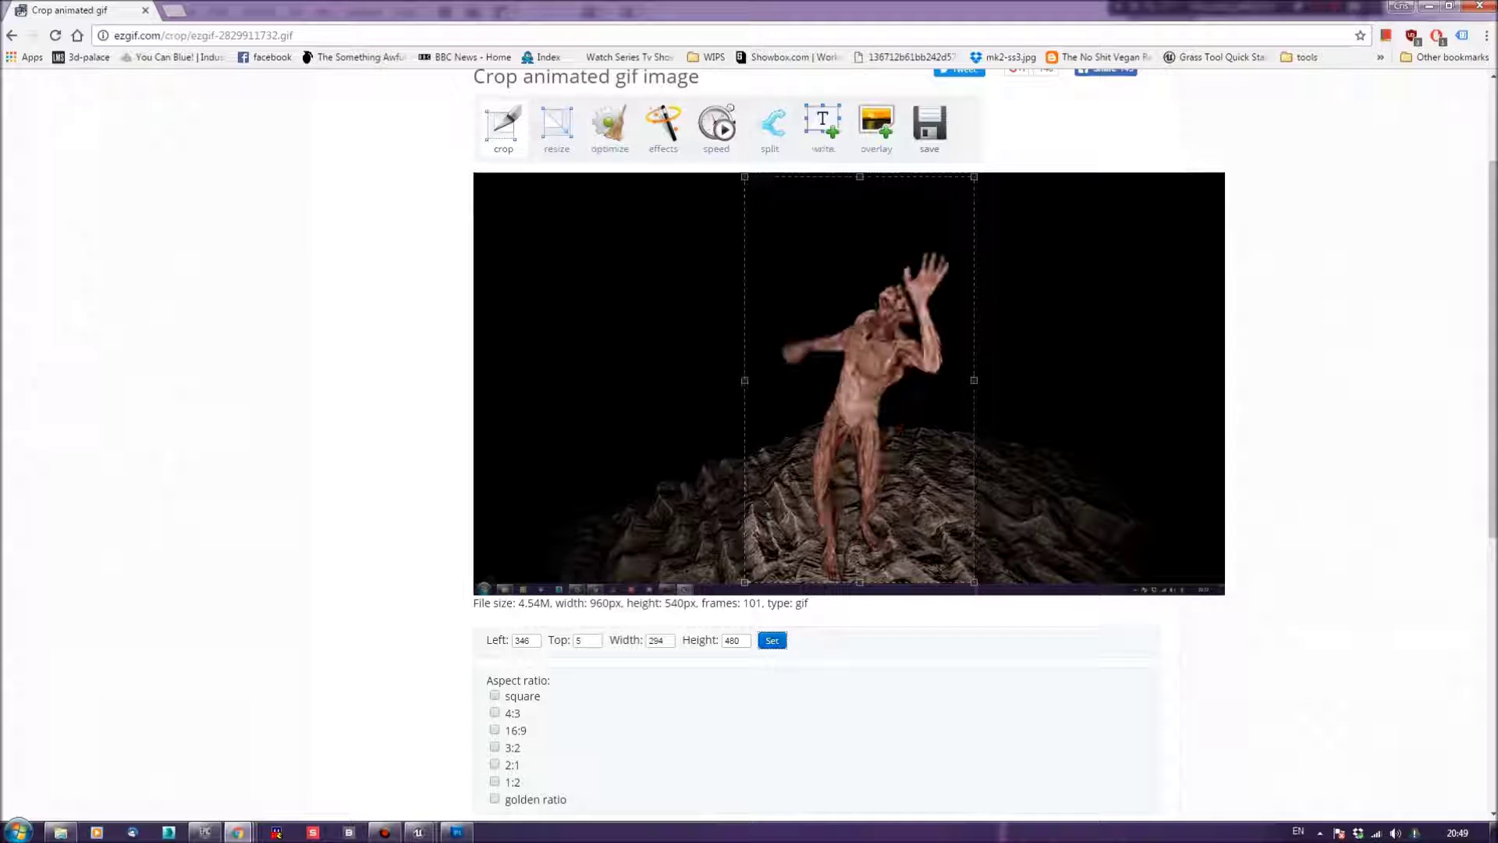
{"action": "left_click_drag", "start_coordinate": [859, 365], "coordinate": [861, 389]}
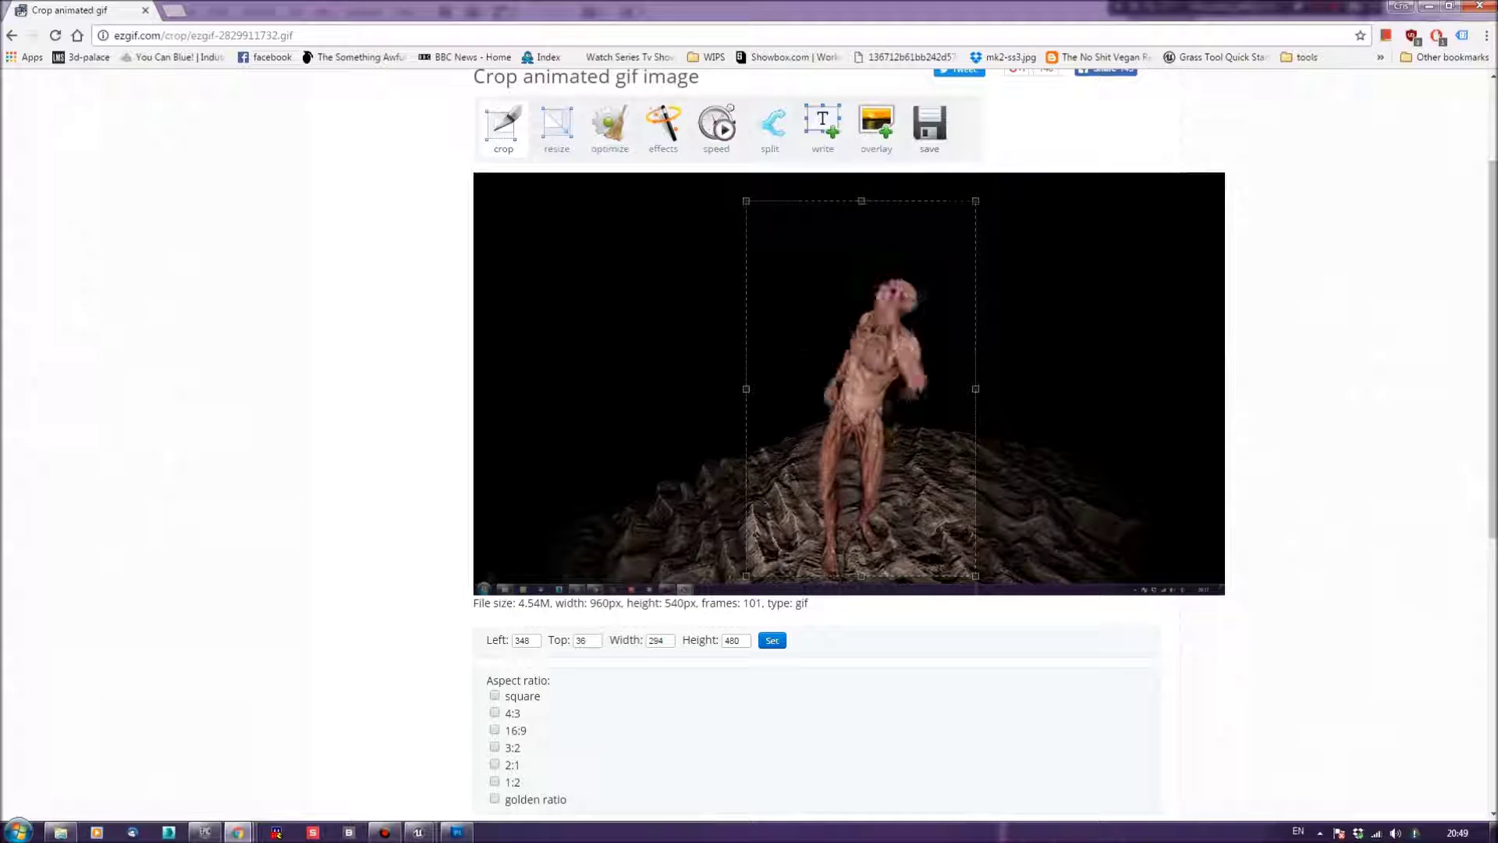
- Set the crop width to 320 and recentre the crop area on the zombie at left 333, top 32
{"action": "double_click", "coordinate": [656, 641]}
{"action": "type", "text": "320"}
{"action": "key", "text": "Return"}
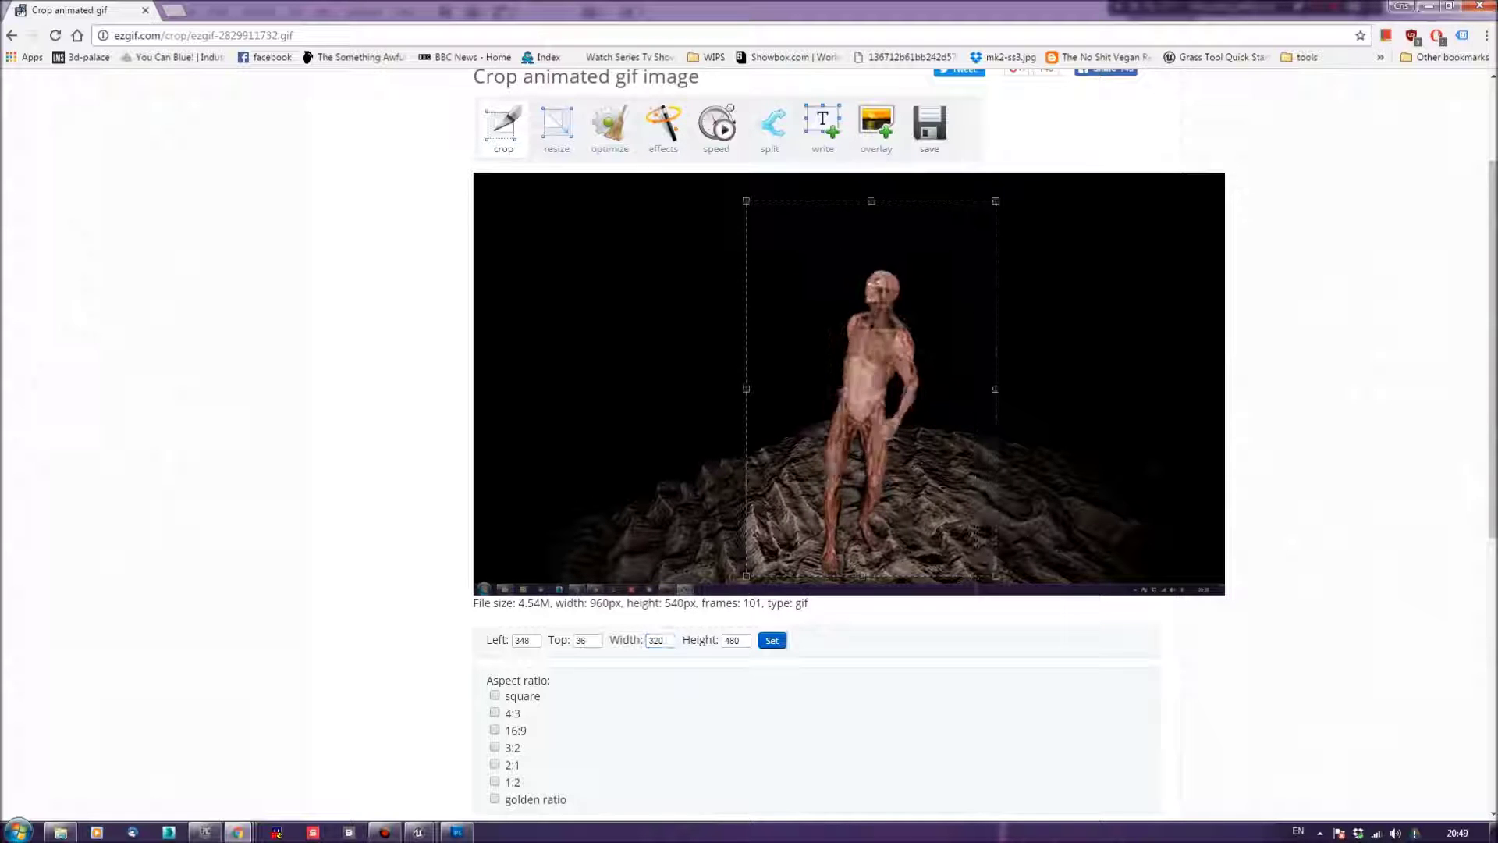
{"action": "left_click_drag", "start_coordinate": [868, 389], "coordinate": [859, 386]}
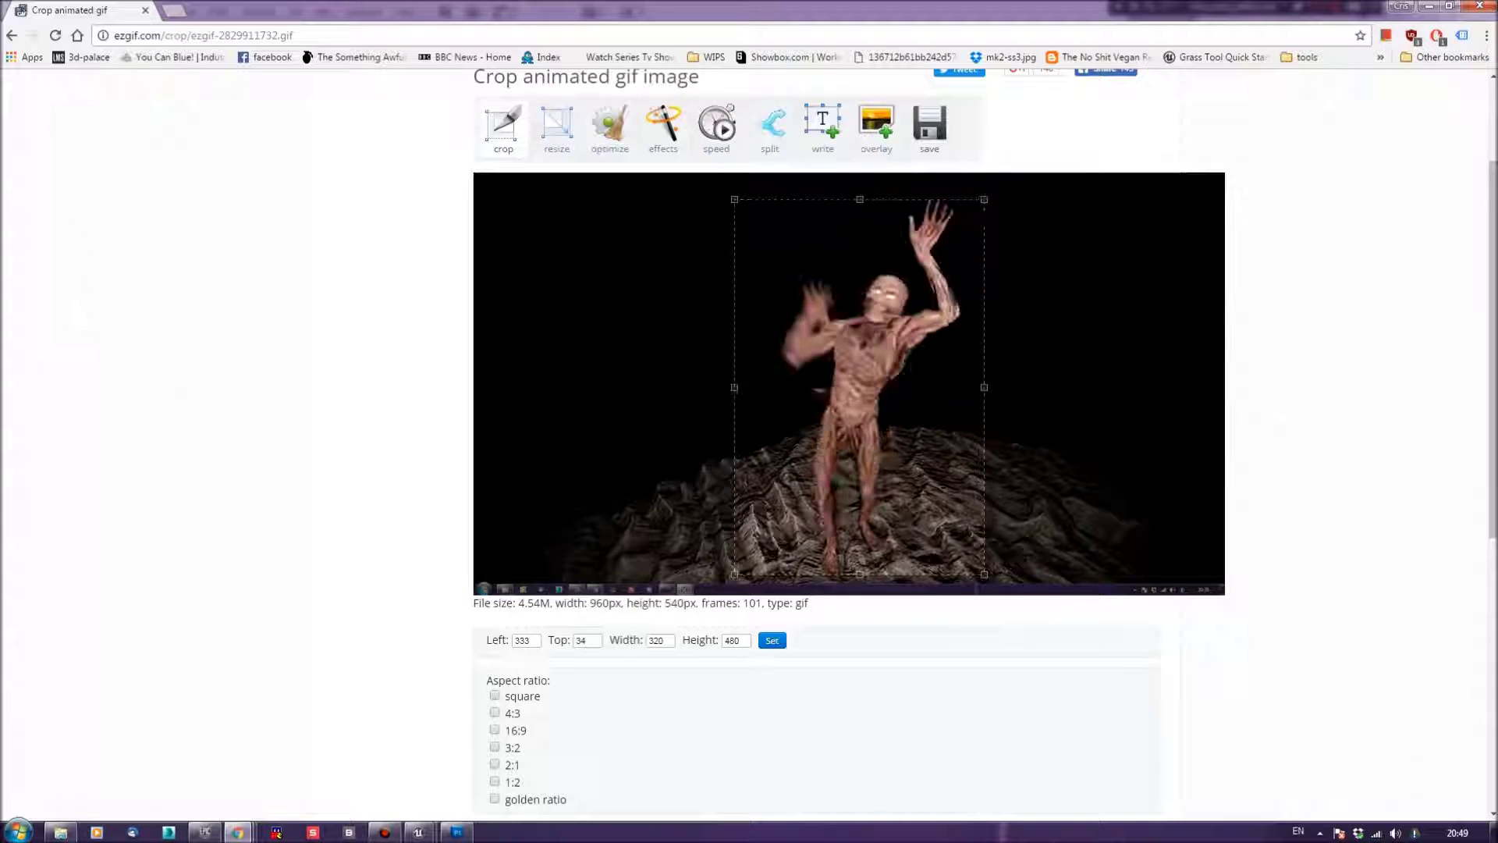
{"action": "key", "text": "Up"}
{"action": "key", "text": "Up"}
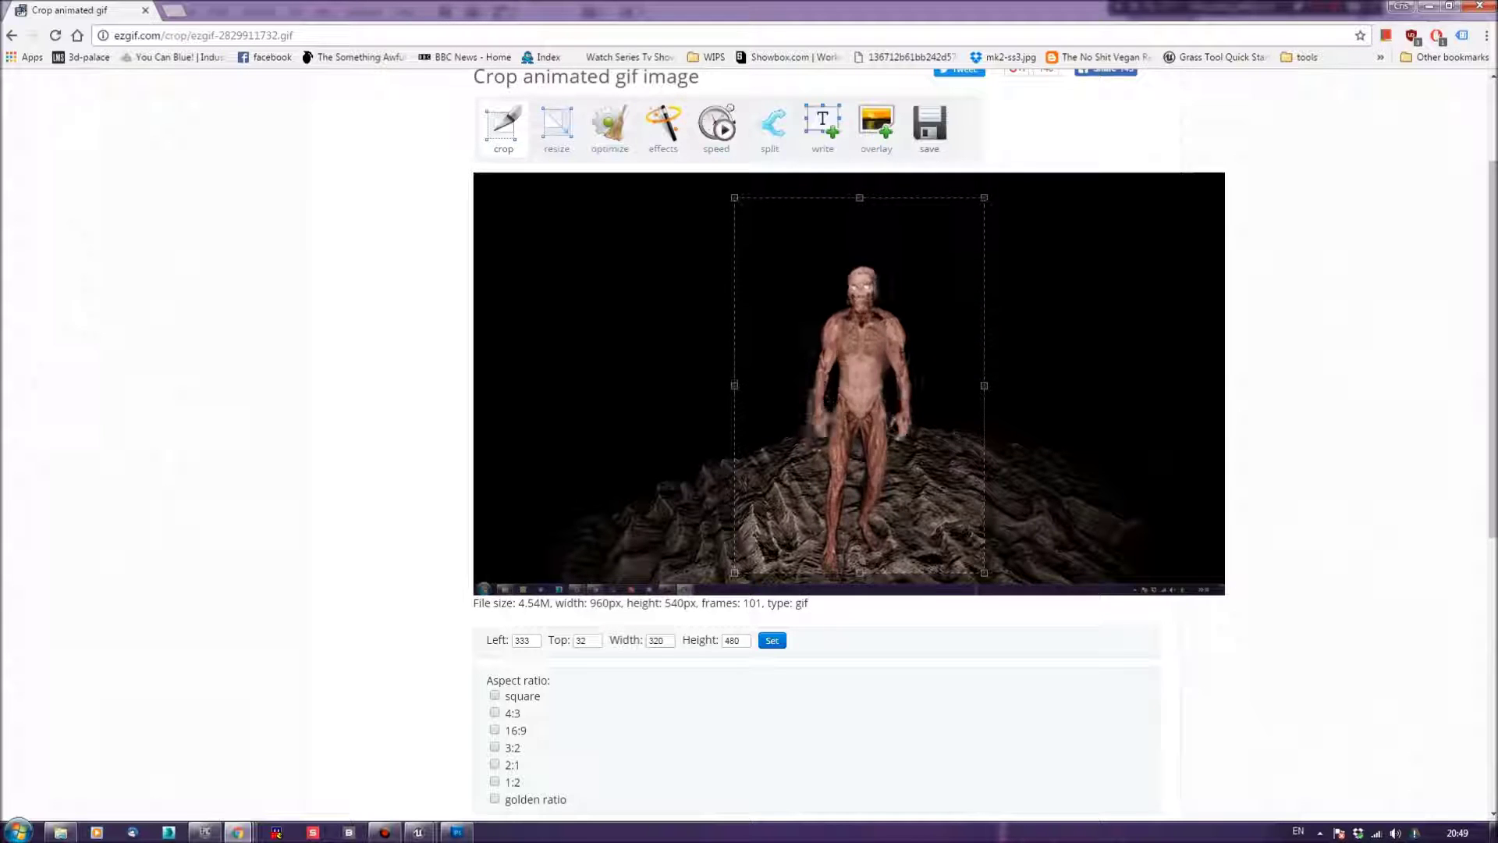
- Crop the GIF to the selected 320 by 480 area using Gifsicle
{"action": "scroll", "coordinate": [849, 437], "scroll_direction": "down", "scroll_amount": 4}
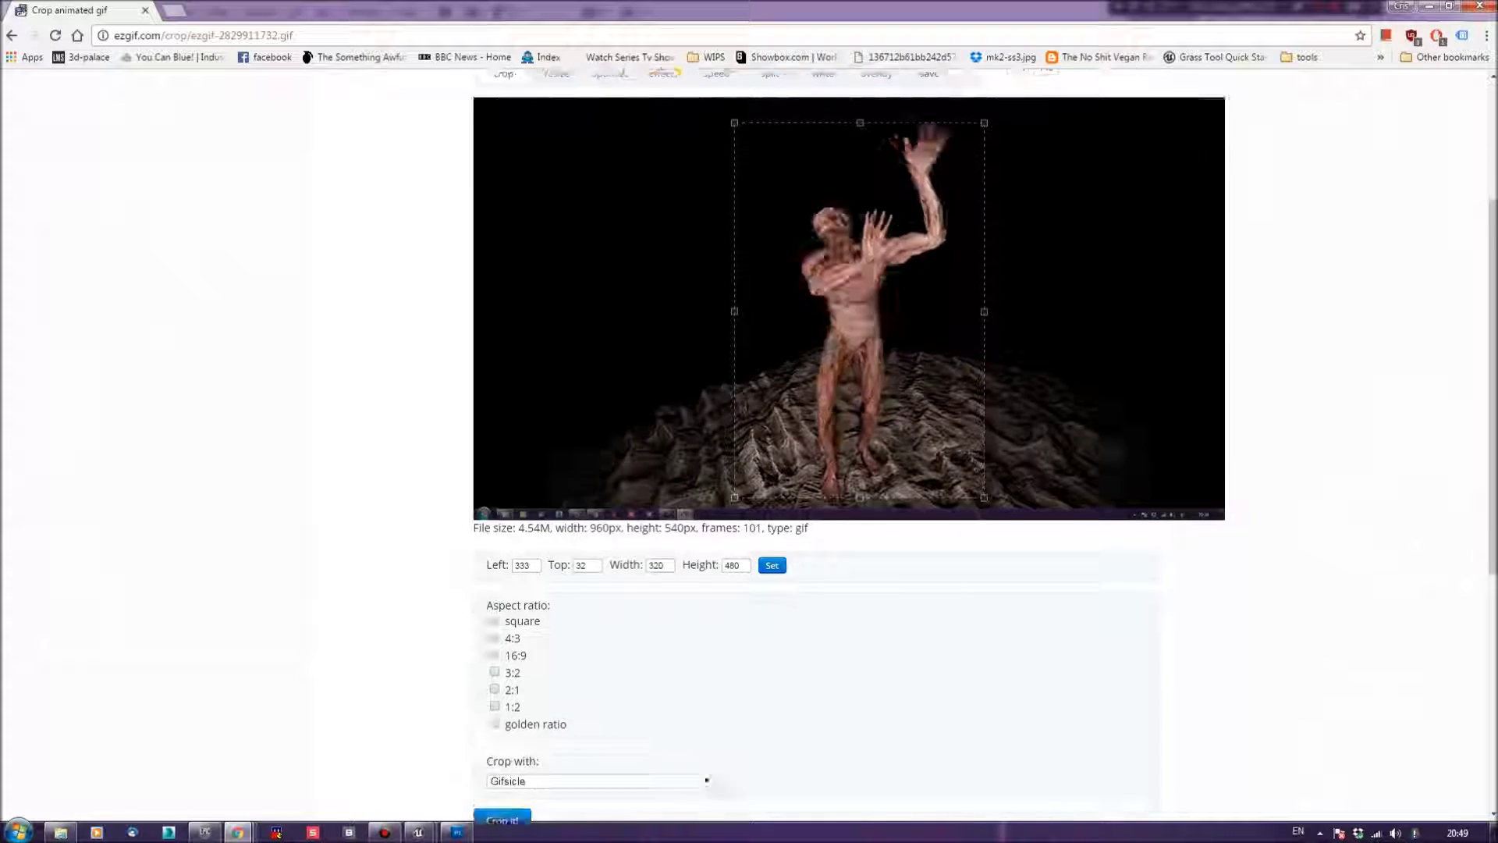
{"action": "scroll", "coordinate": [849, 437], "scroll_direction": "down", "scroll_amount": 2}
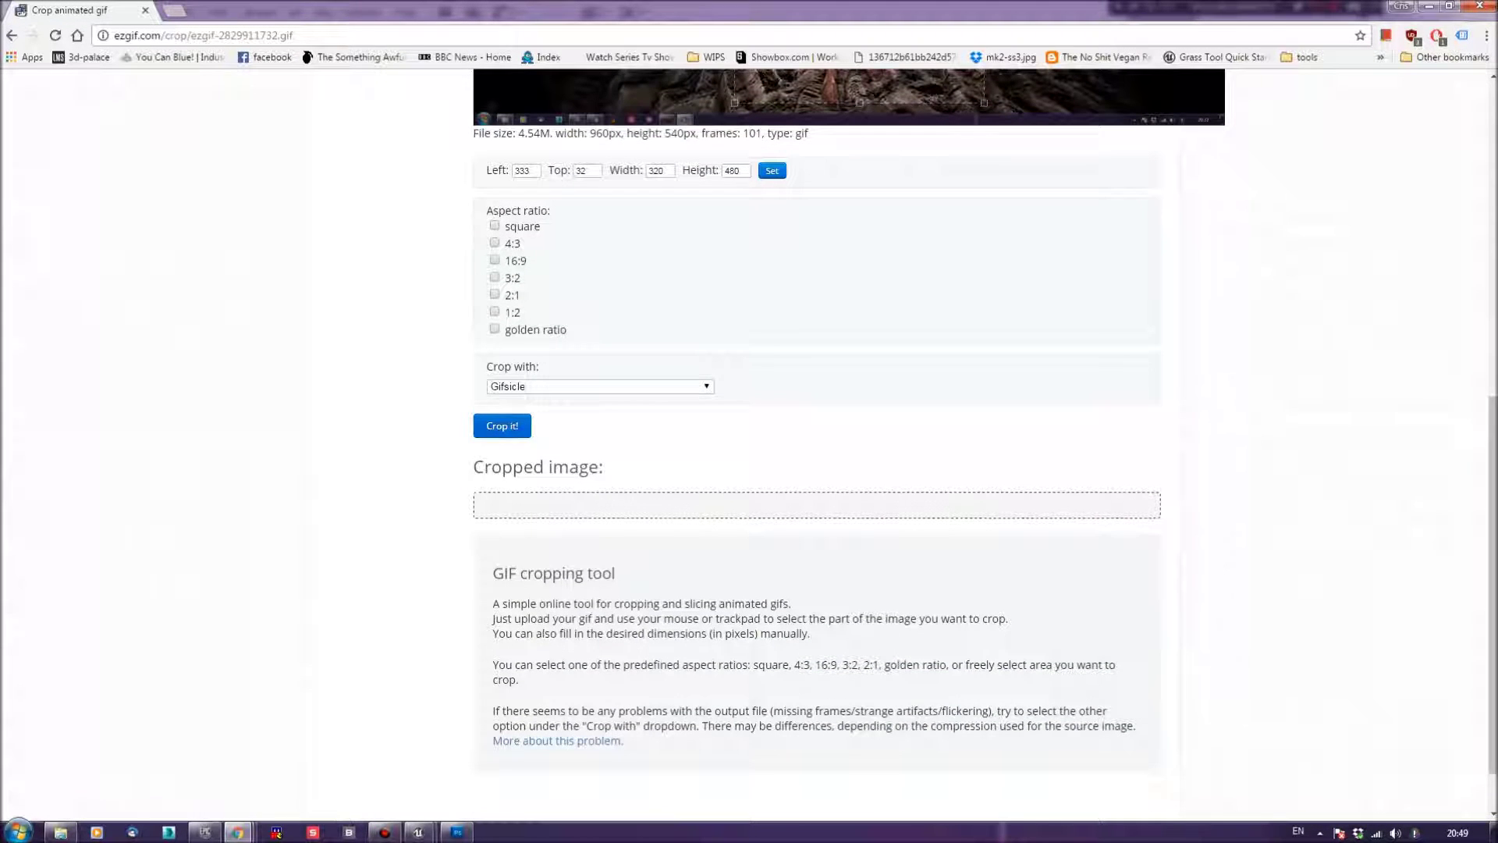
{"action": "key", "text": "Return"}
{"action": "scroll", "coordinate": [849, 437], "scroll_direction": "down", "scroll_amount": 3}
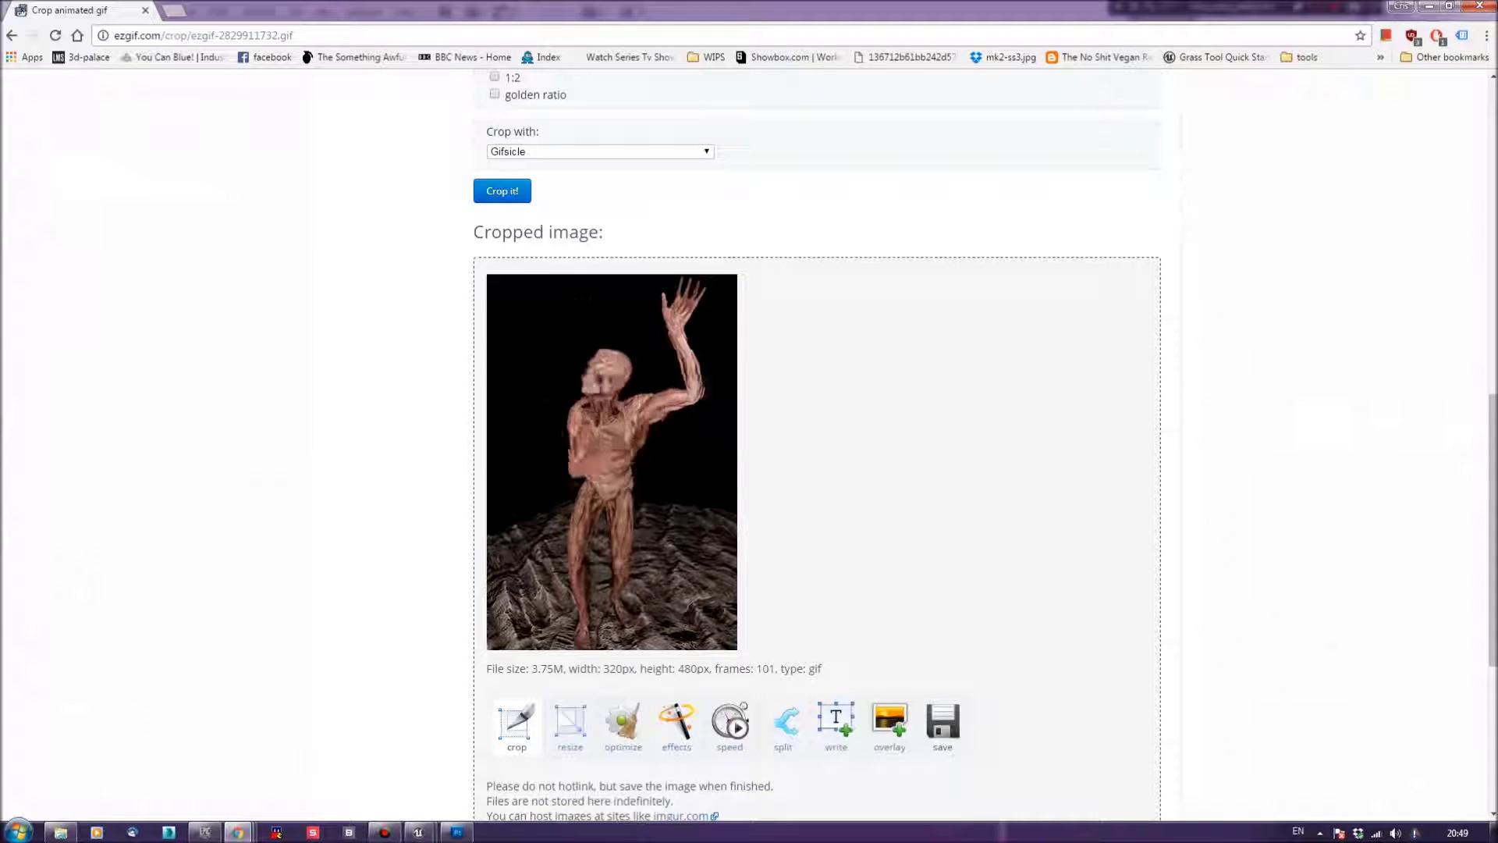
- Save the cropped GIF to the Bandicam folder
{"action": "scroll", "coordinate": [849, 437], "scroll_direction": "down", "scroll_amount": 3}
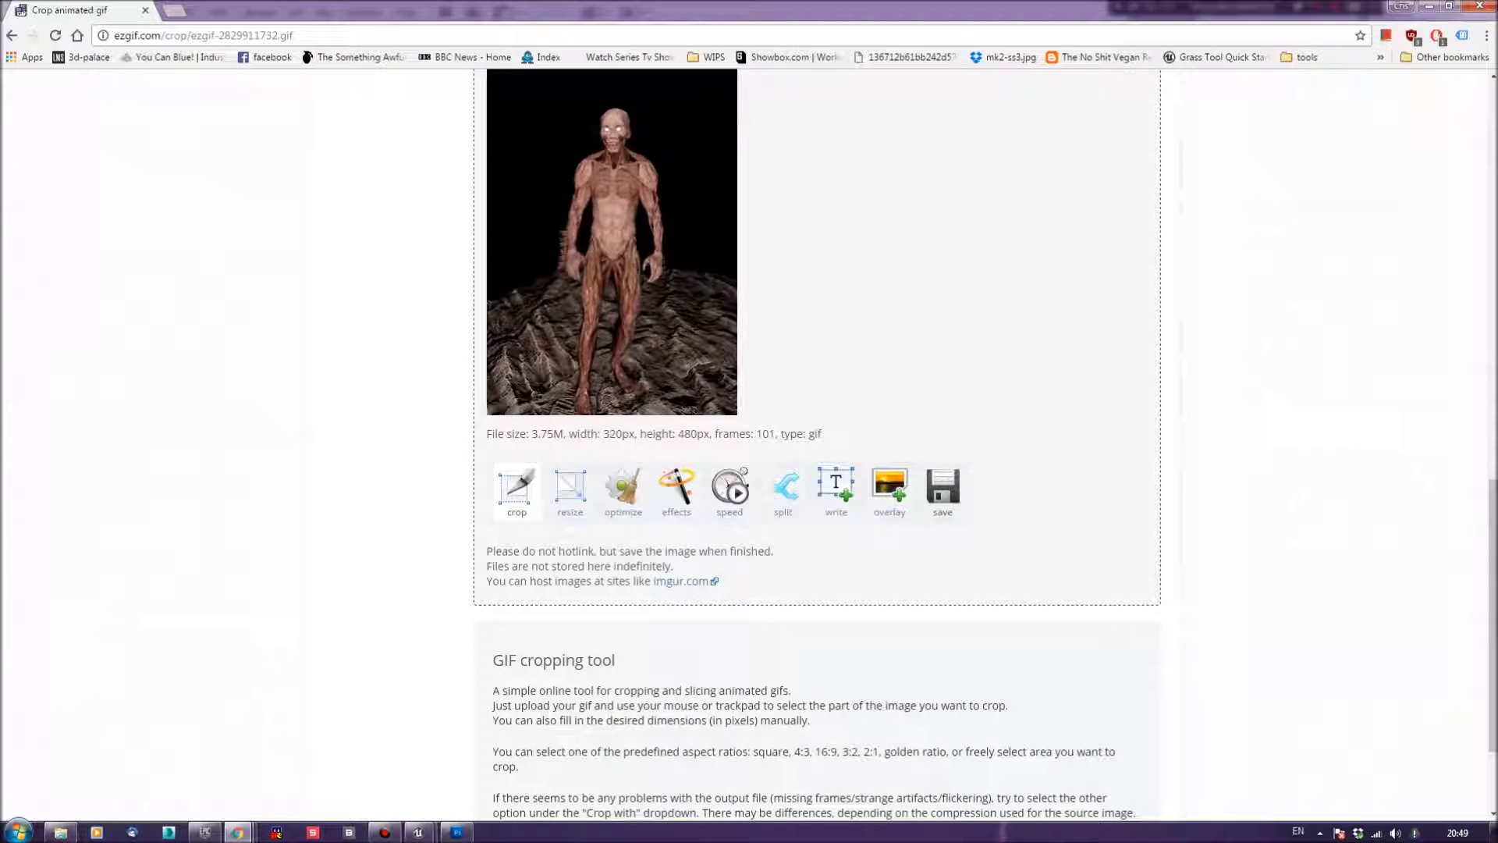
{"action": "scroll", "coordinate": [837, 546], "scroll_direction": "up", "scroll_amount": 1}
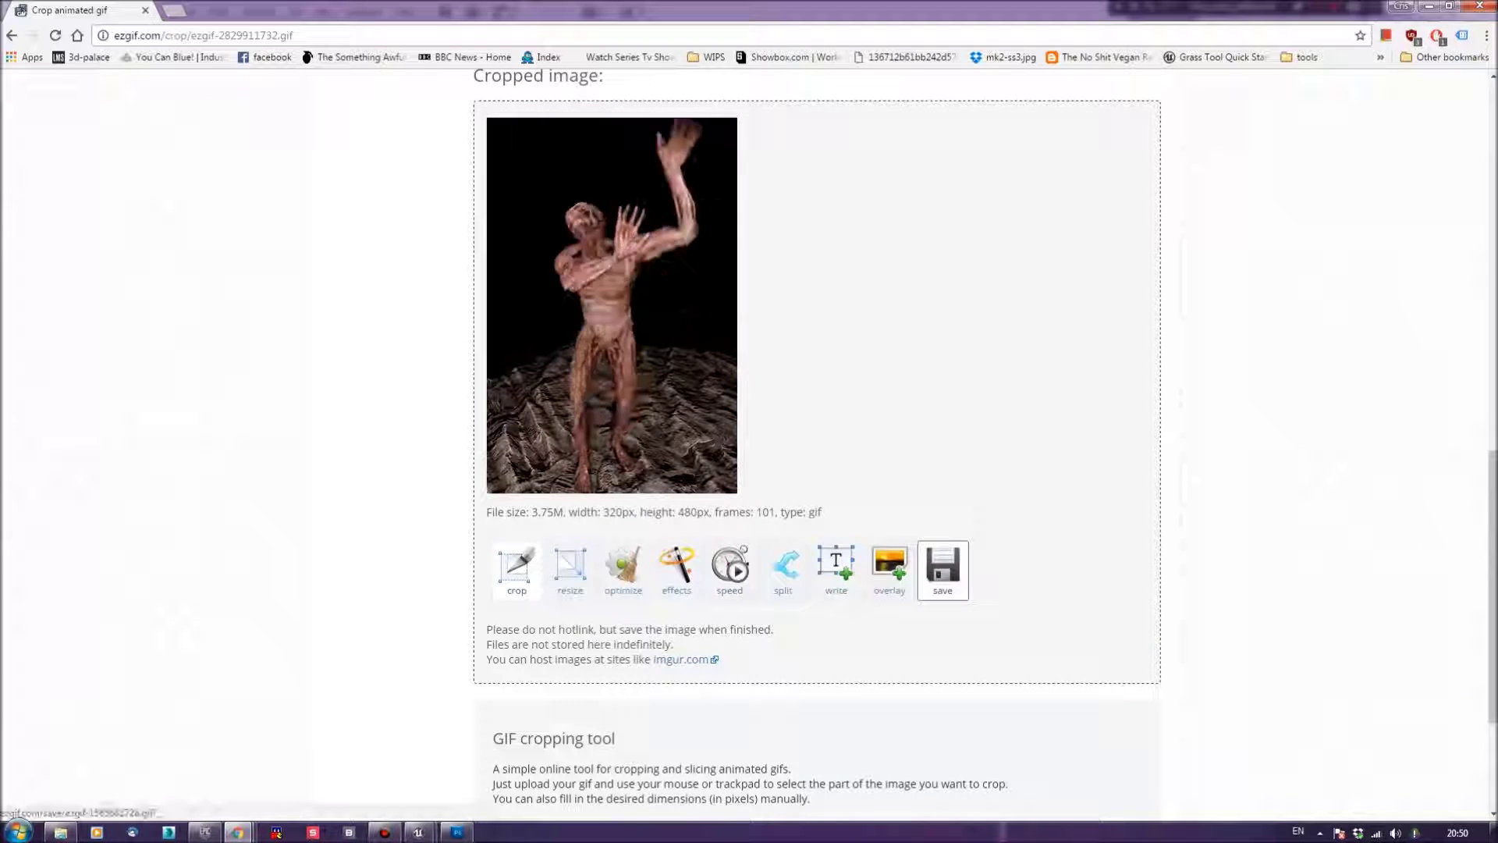
{"action": "left_click", "coordinate": [942, 570]}
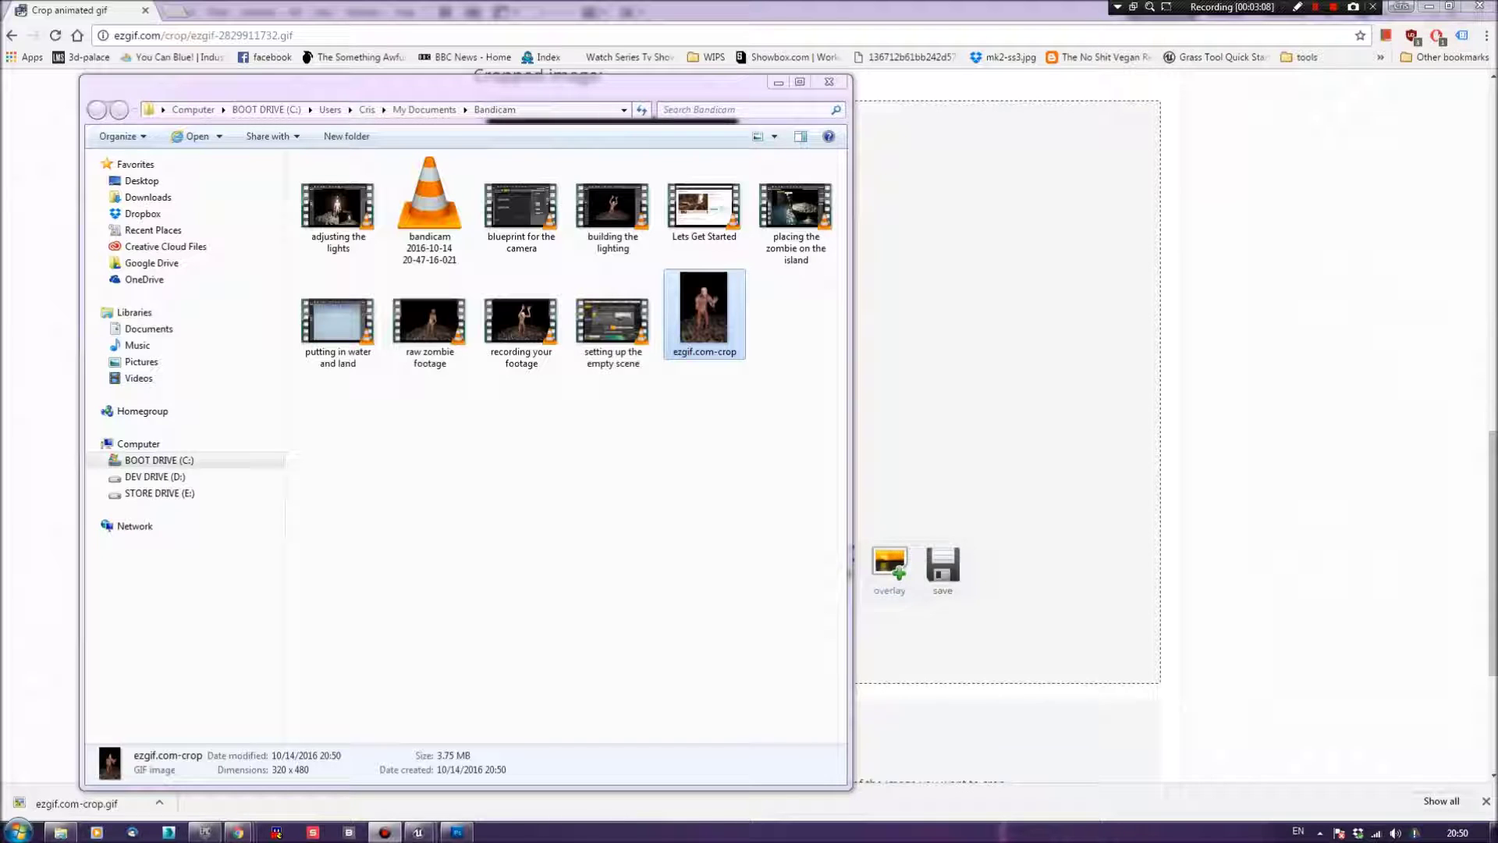
- Rename the downloaded ezgif.com-crop file as "awesome zombie animation"
{"action": "left_click", "coordinate": [704, 352]}
{"action": "type", "text": "awesome zombie"}
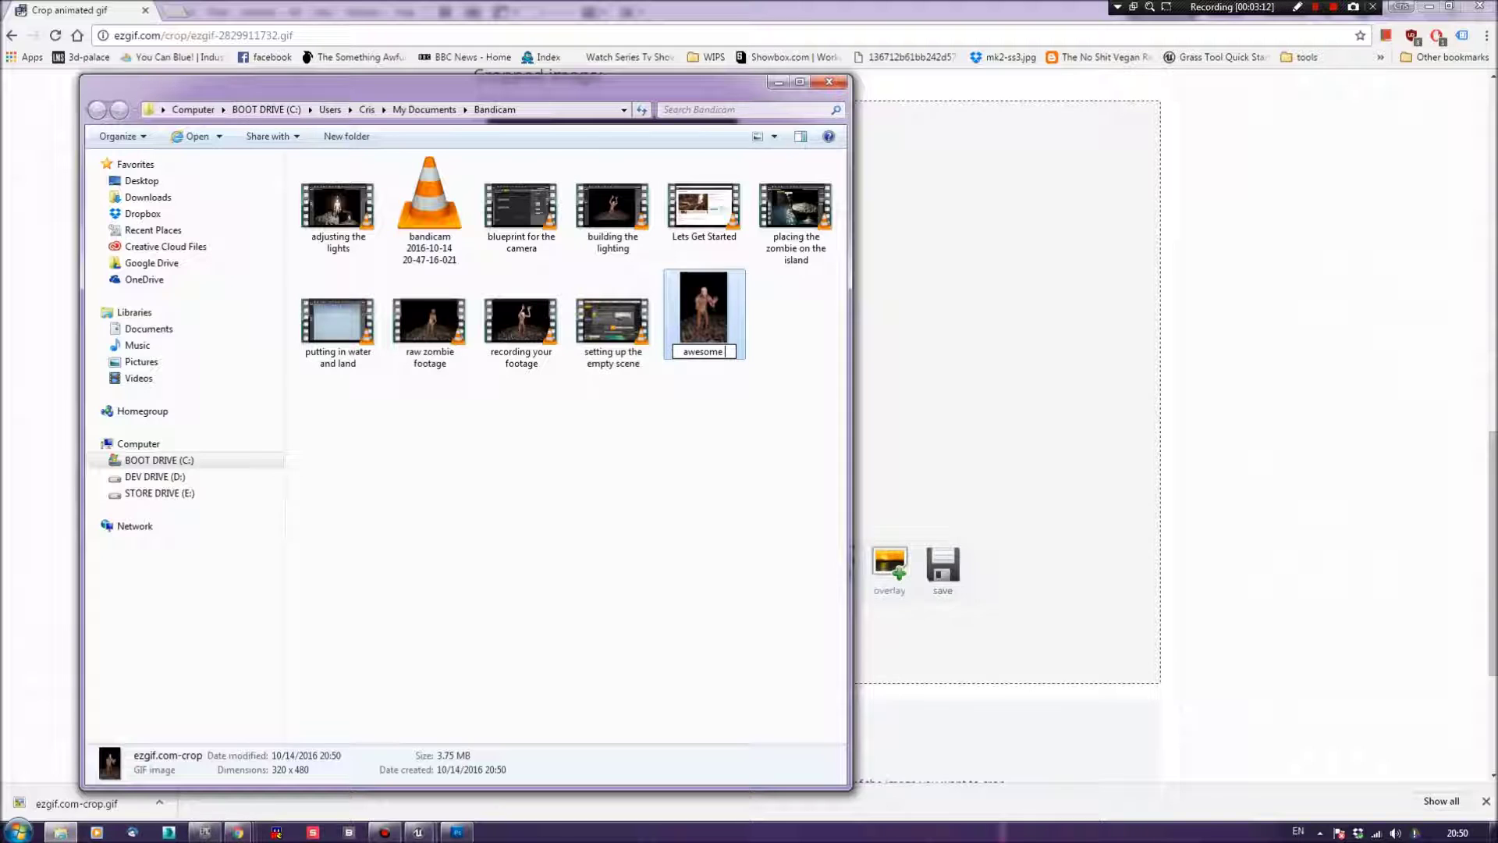
{"action": "type", "text": " animation"}
{"action": "key", "text": "Return"}
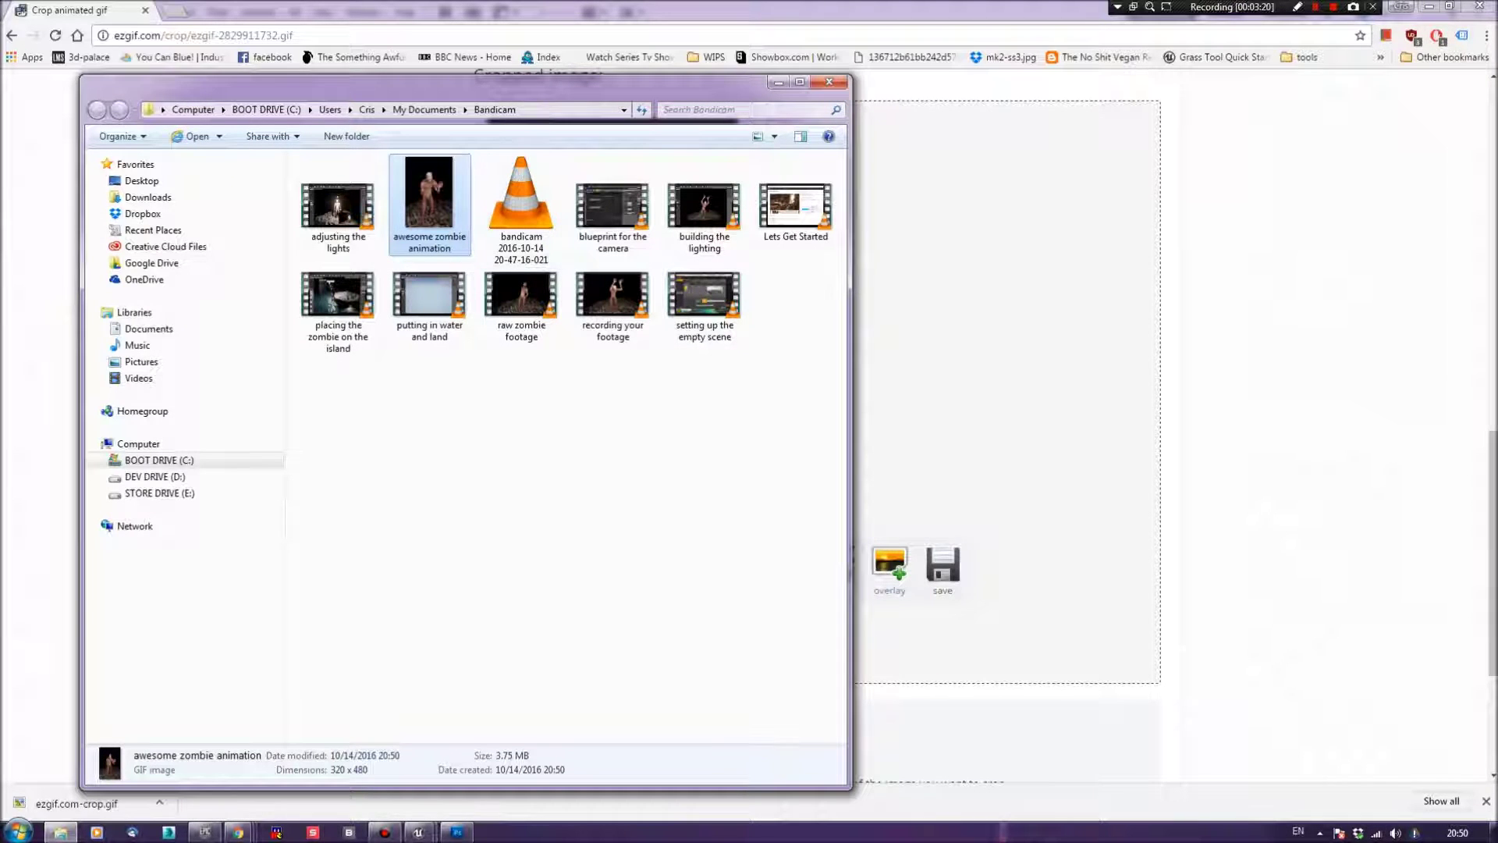
- Preview the renamed GIF's playback, declining Internet Explorer as the default browser, and close the preview and the folder window
{"action": "key", "text": "Return"}
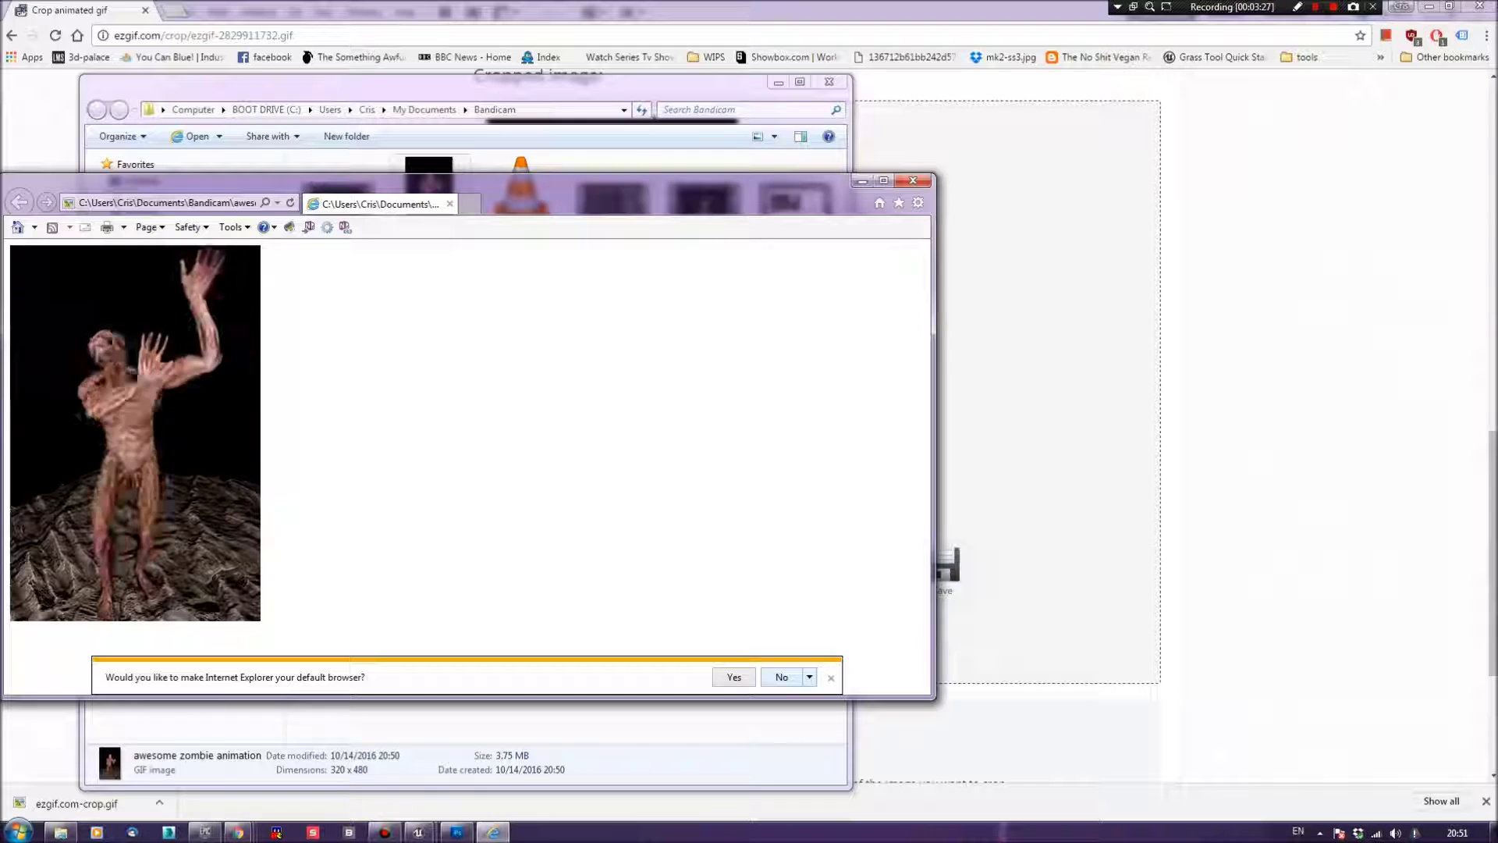
{"action": "left_click", "coordinate": [781, 676]}
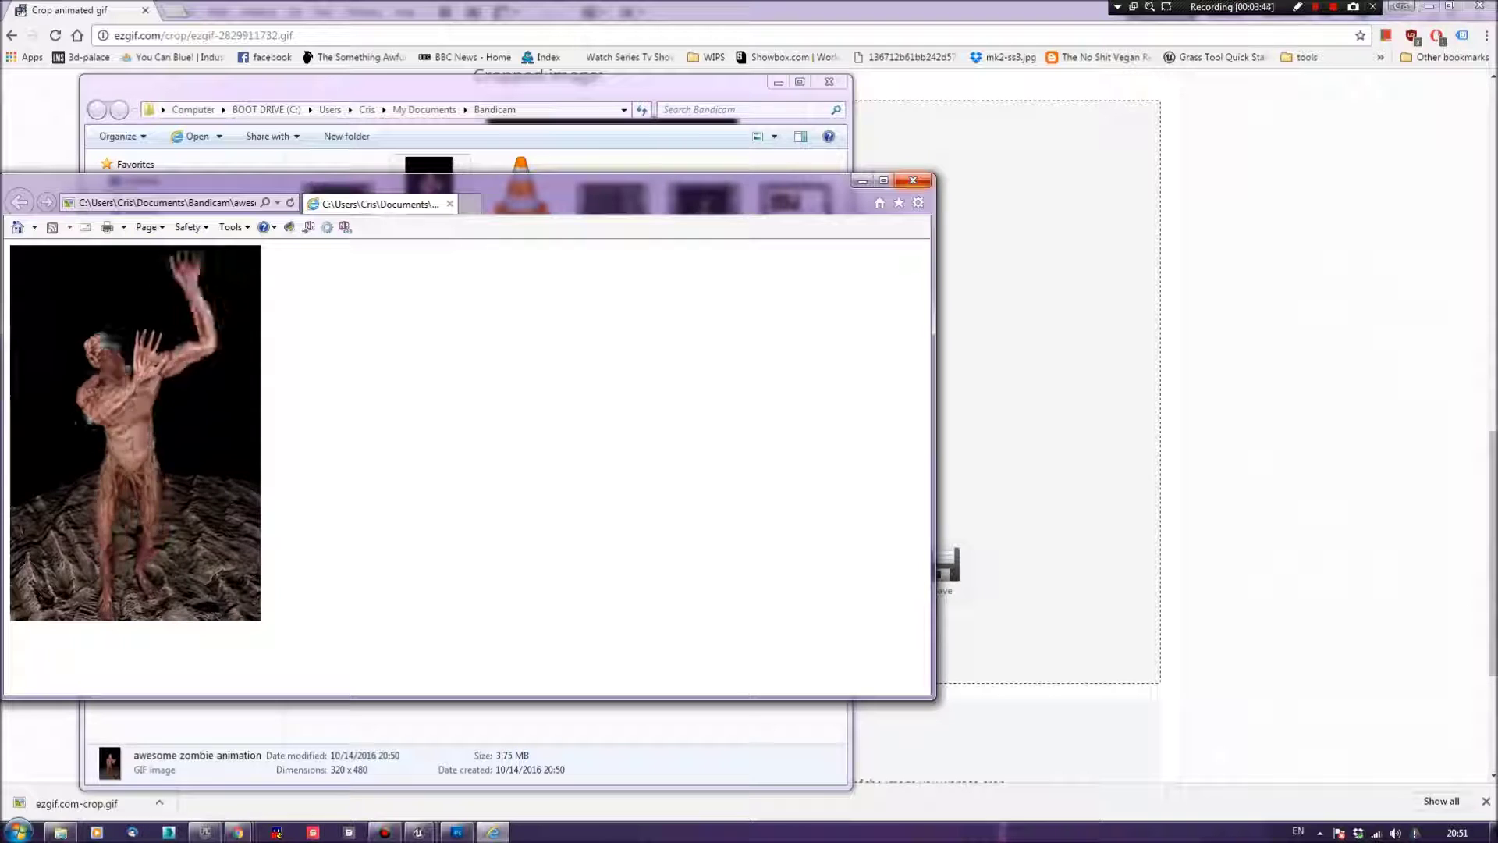
{"action": "left_click", "coordinate": [913, 180]}
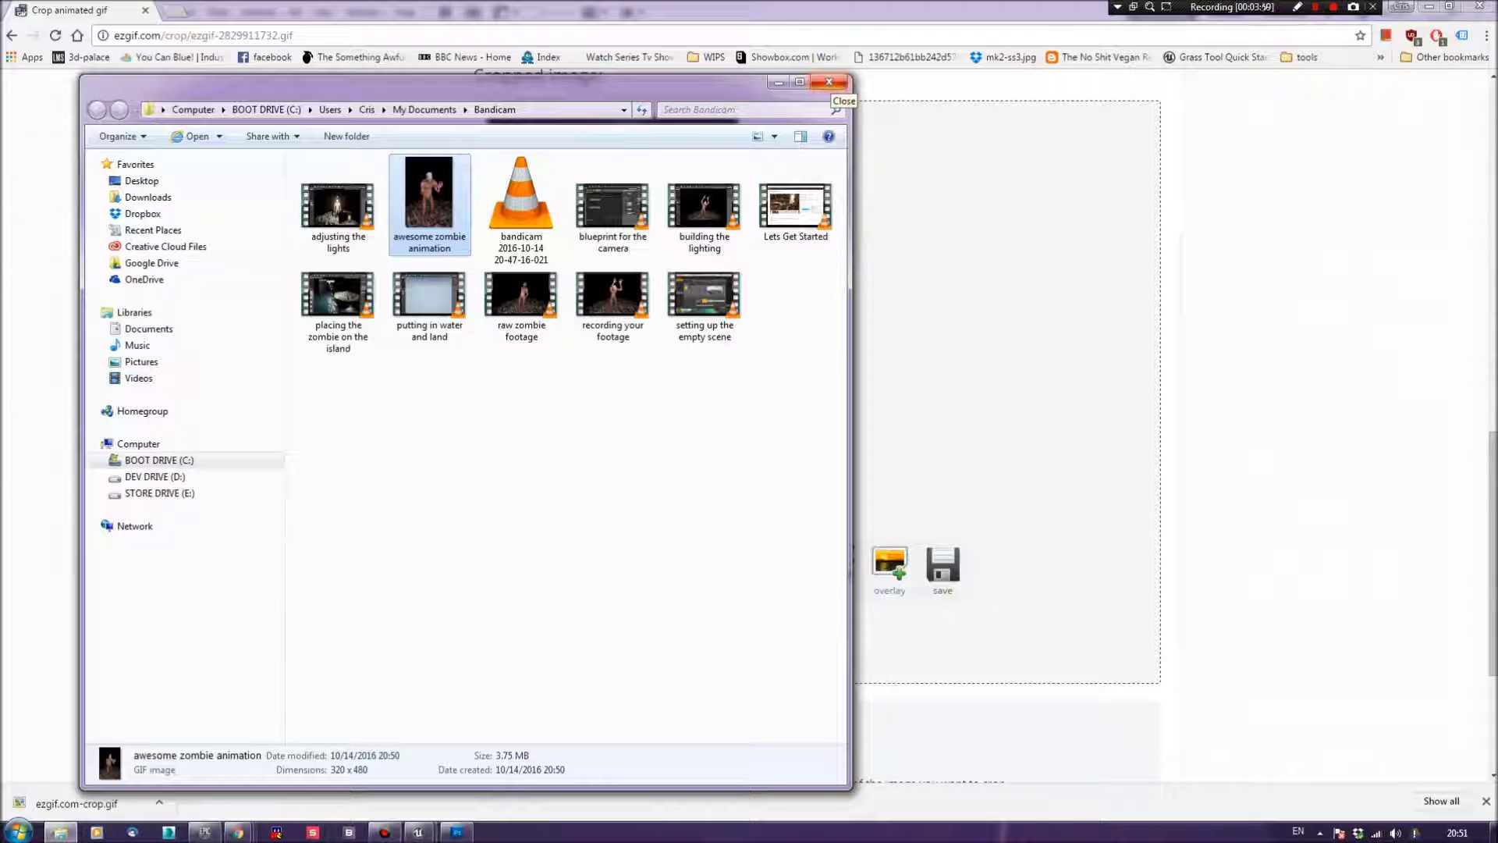
{"action": "left_click", "coordinate": [829, 82]}
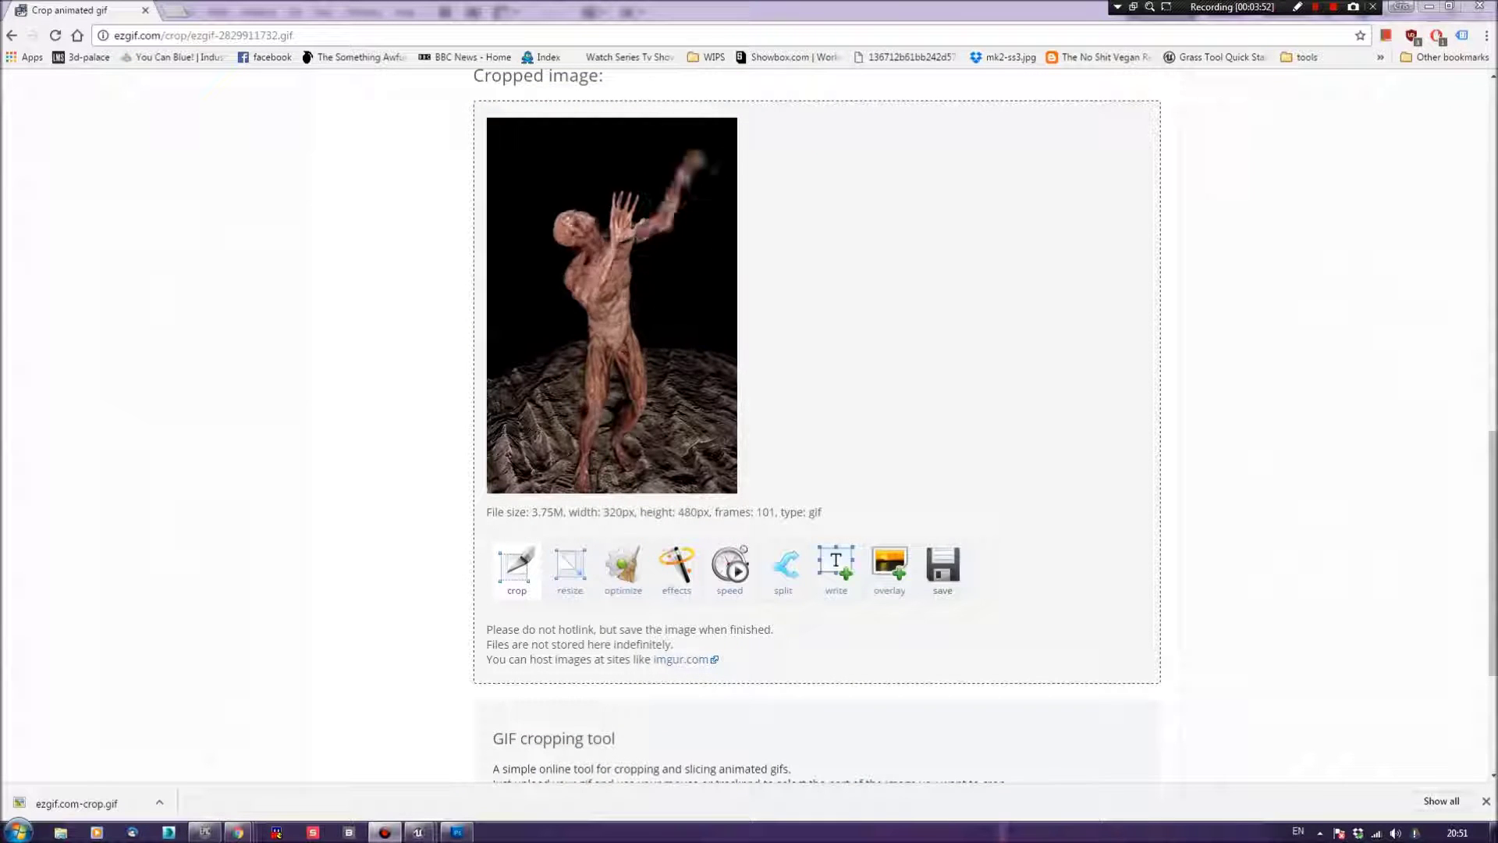